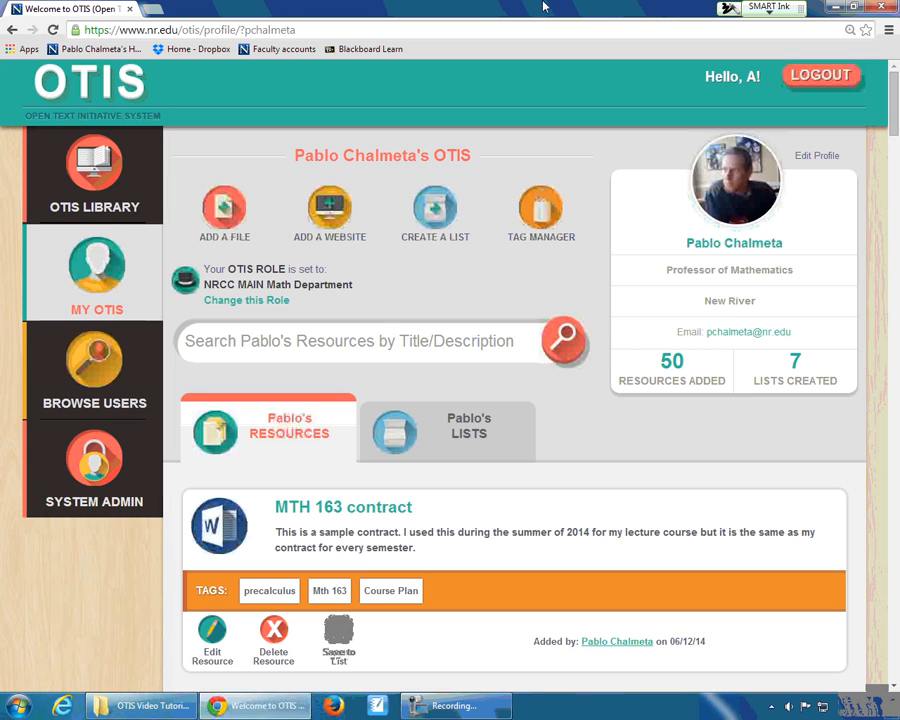
- Underline Add a File, Add a Website, Create a List and the profile's Resources and Lists tabs in ink
left_click_drag(188, 257, 472, 251)
left_click_drag(188, 458, 528, 454)
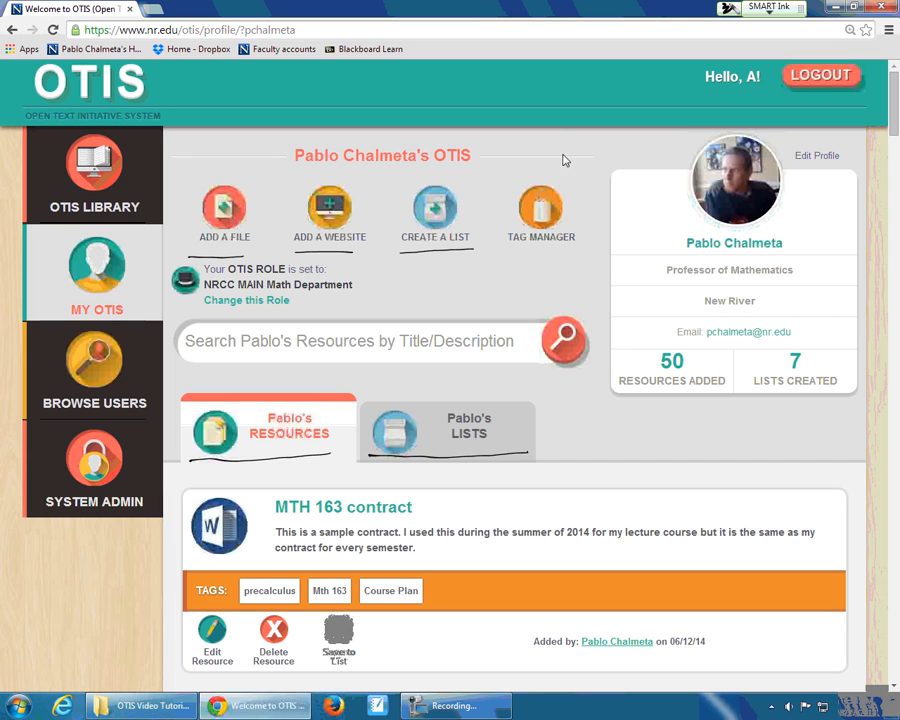
- Open the MTH 163 Precalculus Instructor Materials list from the profile's lists and clear all ink marks from the screen
left_click(468, 427)
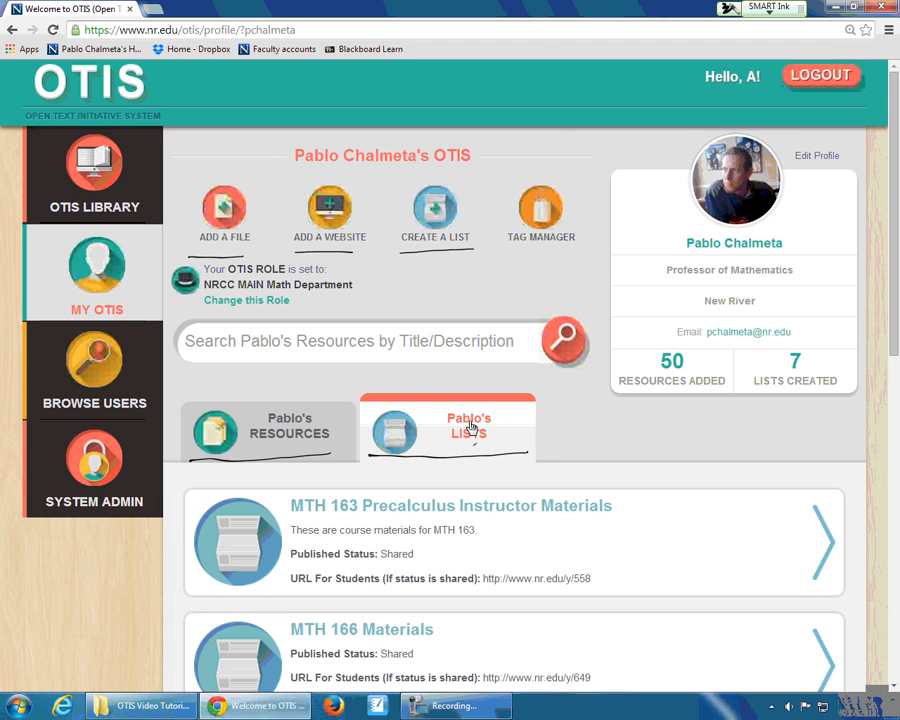
left_click(460, 515)
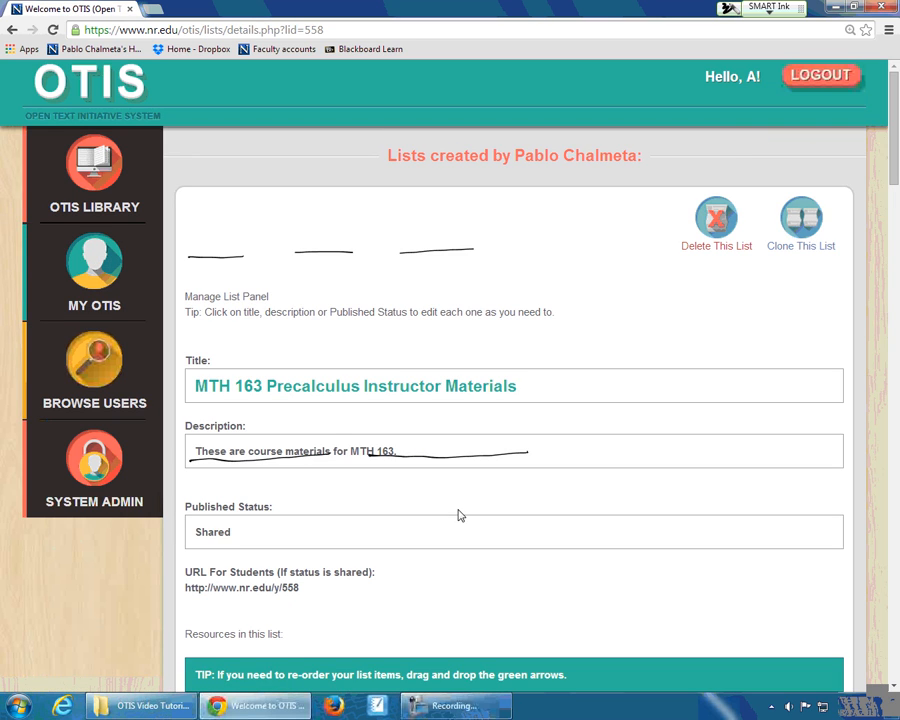
left_click(769, 9)
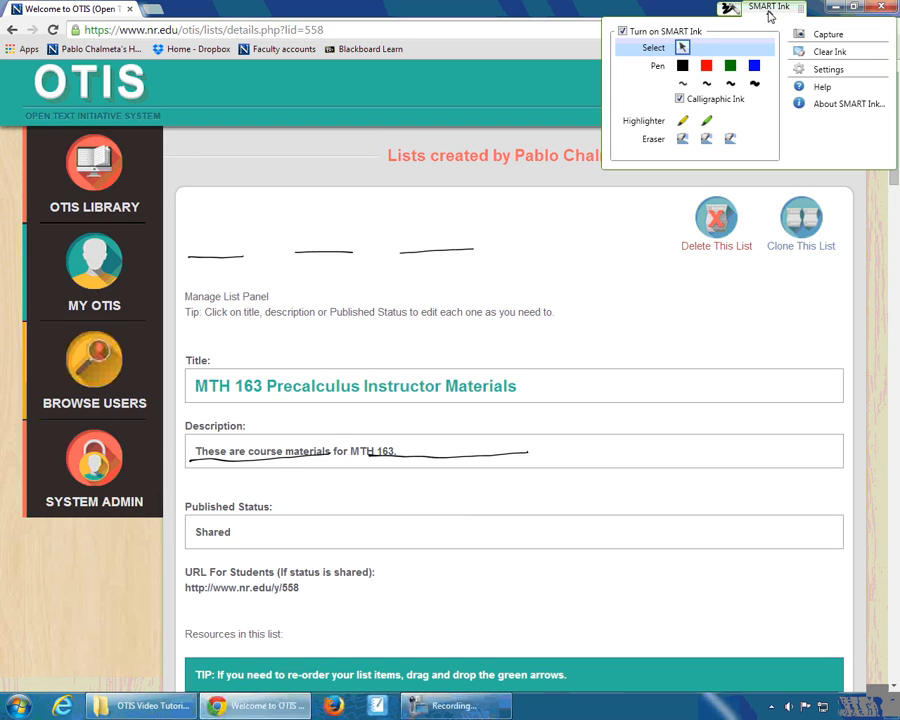
left_click(805, 51)
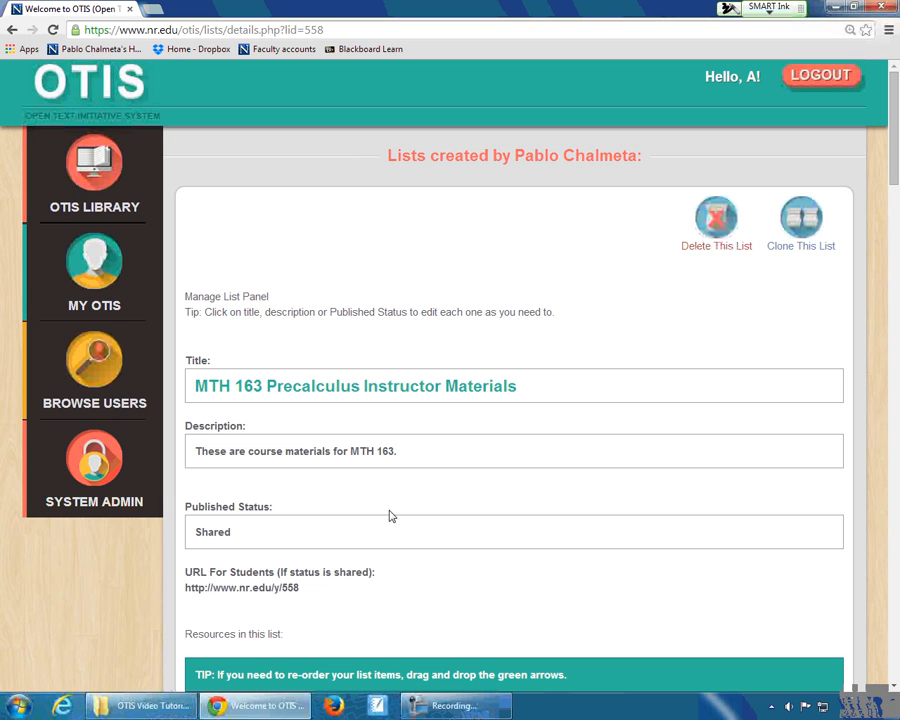
- Examine the resources in the MTH 163 Precalculus Instructor Materials list, from the course plan down to the chapter test solutions
scroll(430, 527, "down", 3)
scroll(443, 529, "down", 4)
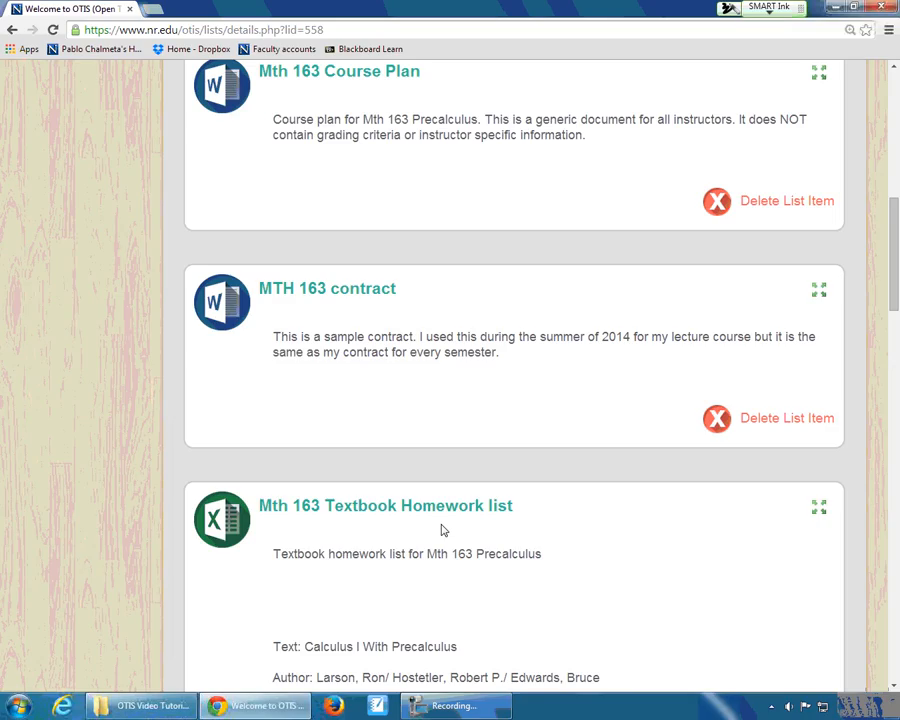
scroll(443, 529, "down", 3)
scroll(443, 529, "down", 10)
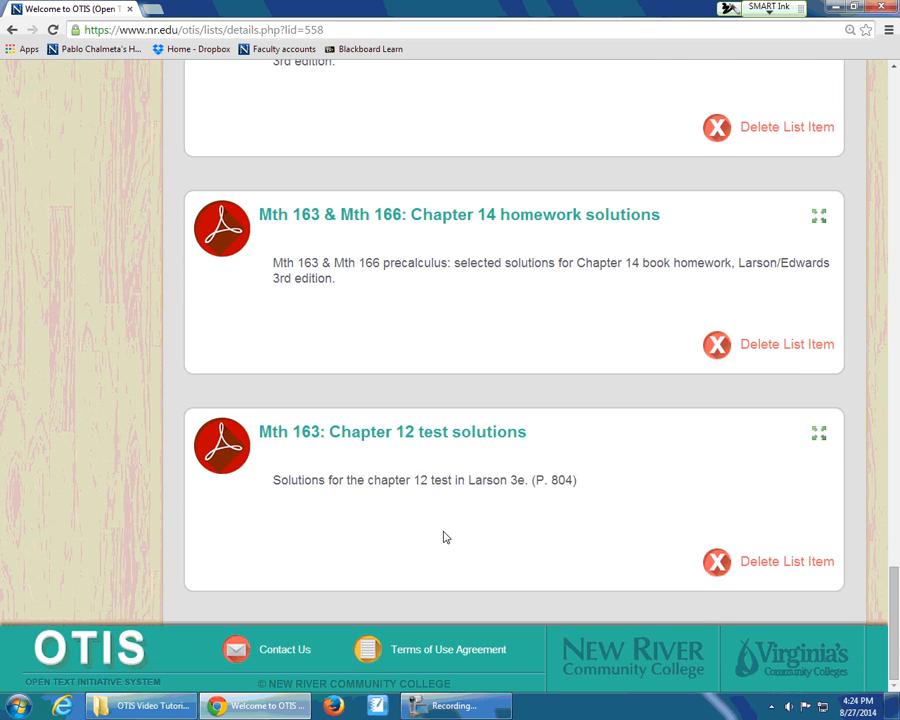
scroll(446, 537, "up", 3)
scroll(446, 537, "up", 8)
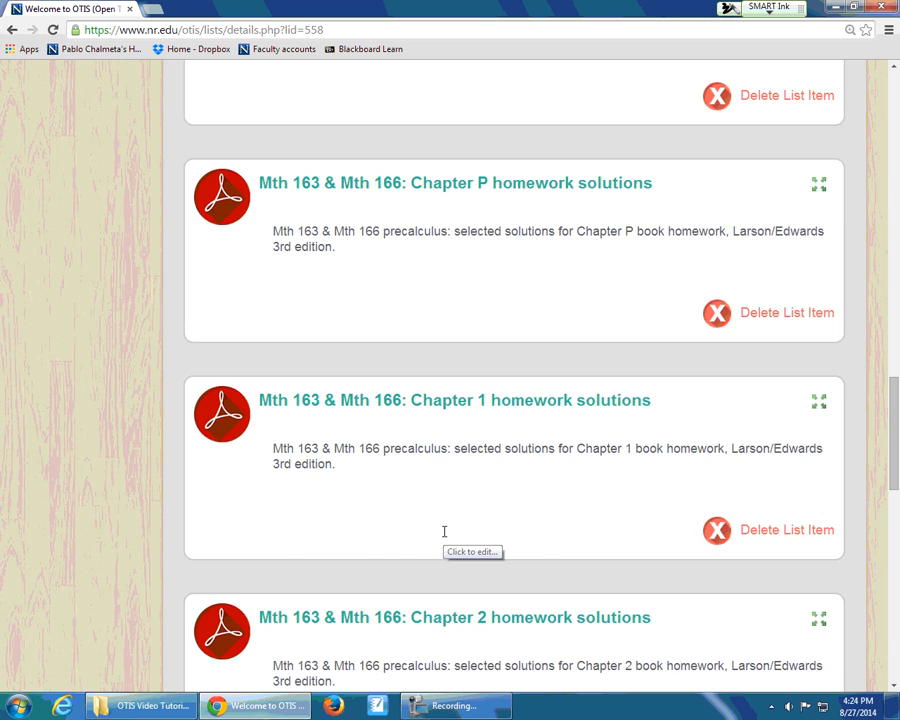
scroll(444, 531, "up", 1)
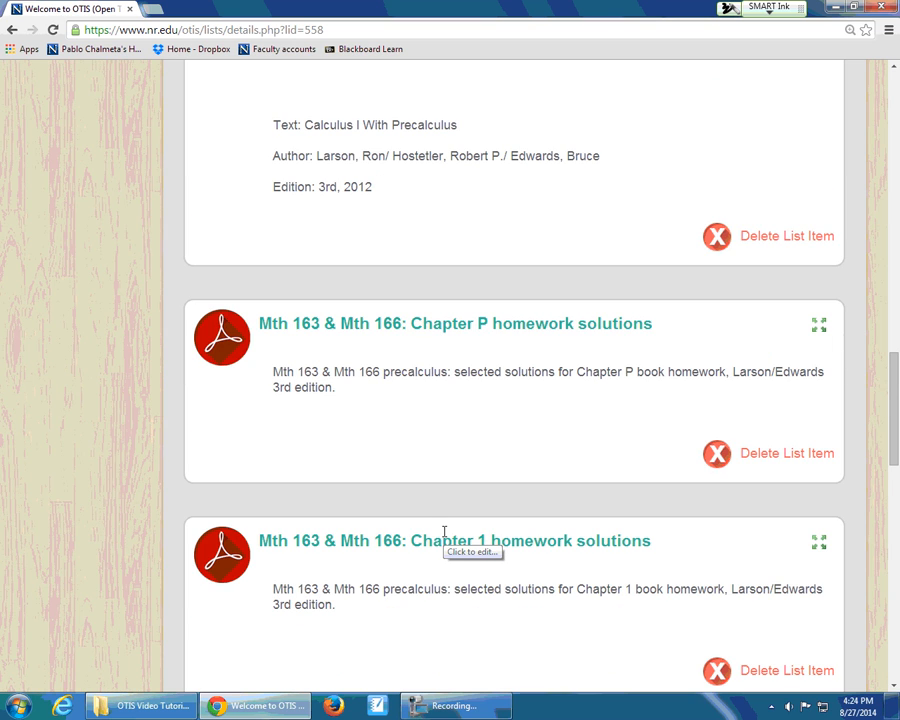
scroll(444, 531, "up", 4)
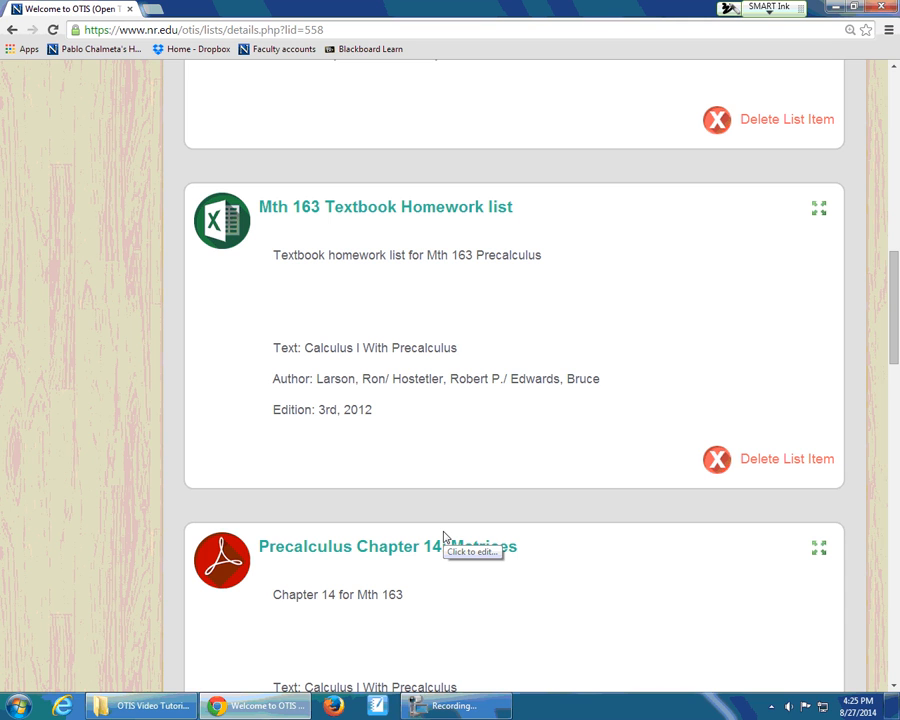
scroll(477, 487, "up", 5)
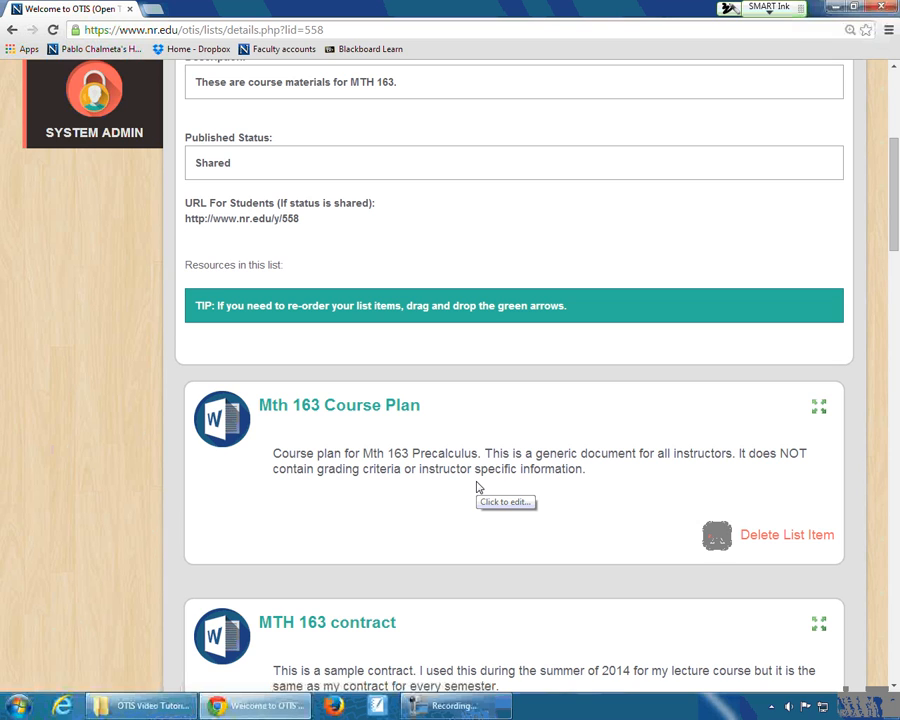
- Highlight the list's URL for students and return to the My OTIS profile page
left_click_drag(186, 218, 319, 226)
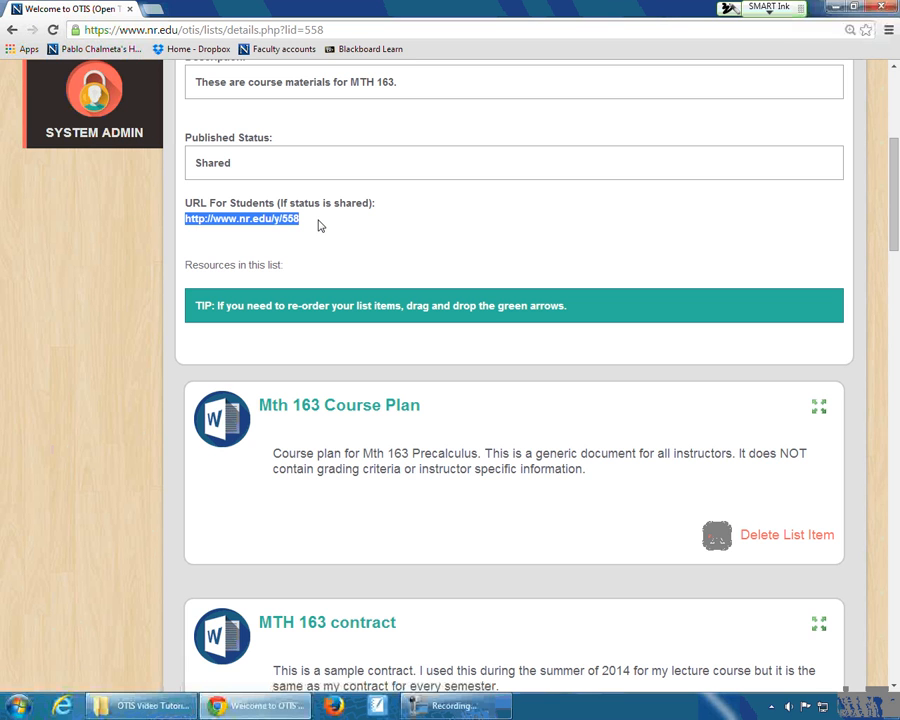
scroll(382, 221, "up", 4)
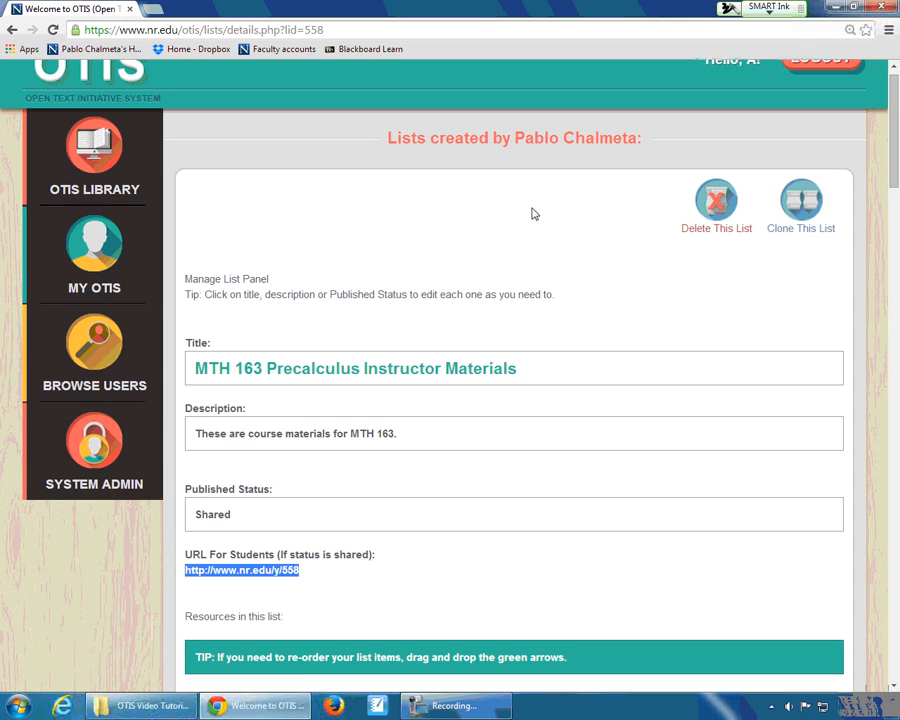
left_click(88, 262)
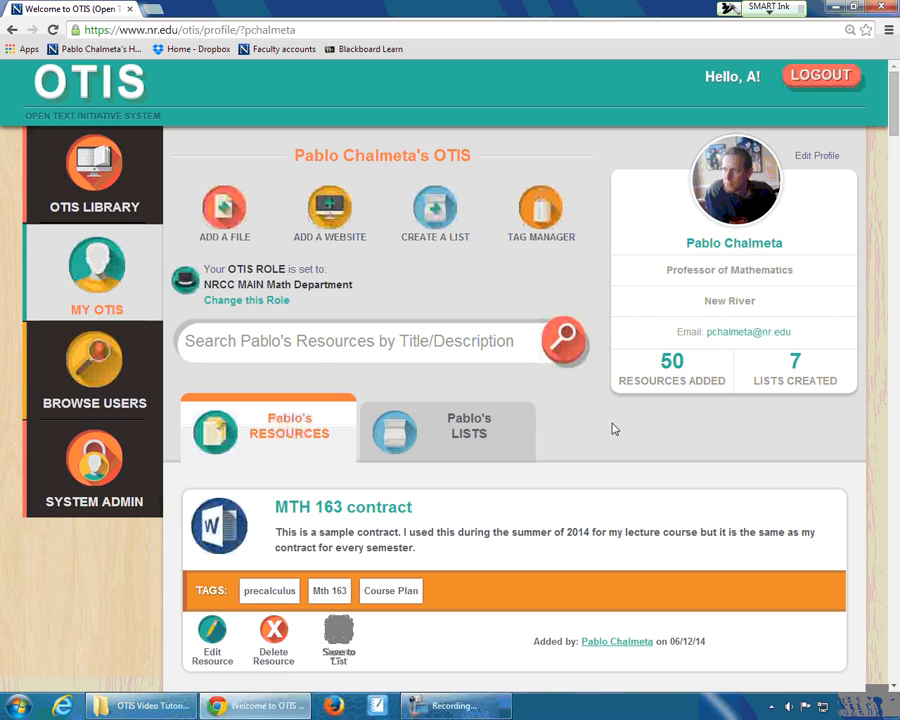
- Add a file resource using Mth_163_Chapter_01_notes.pdf as the upload, and underline the allowed file types in ink
scroll(614, 429, "down", 1)
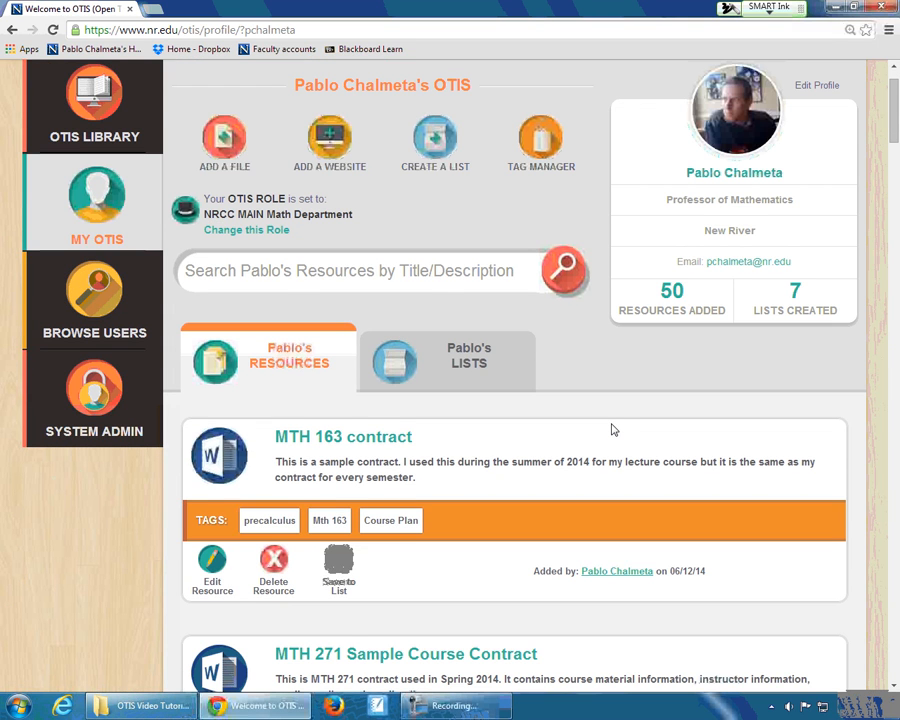
scroll(614, 429, "up", 1)
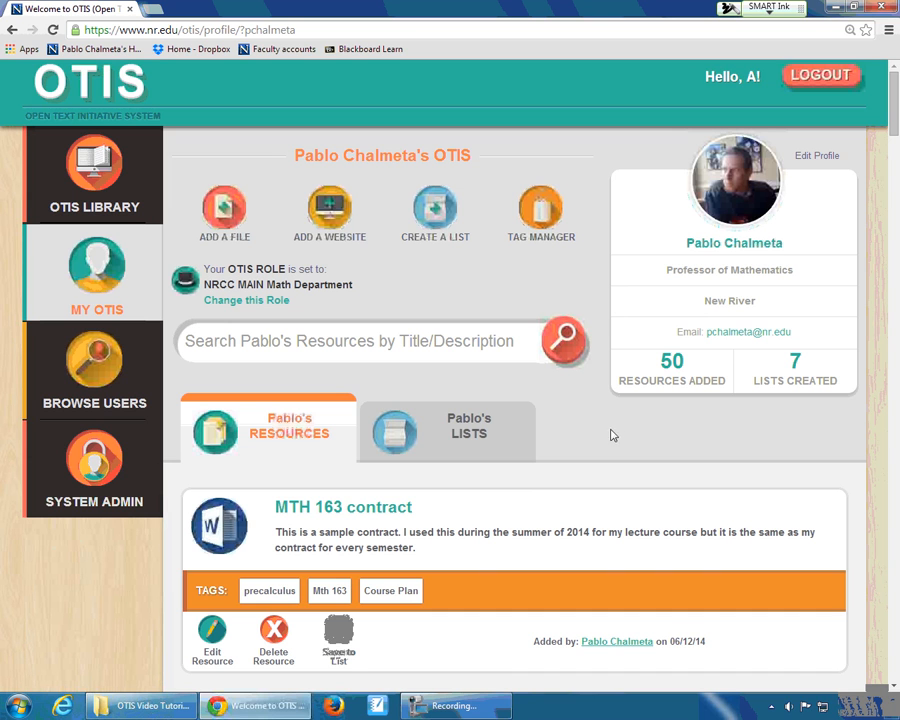
left_click(225, 210)
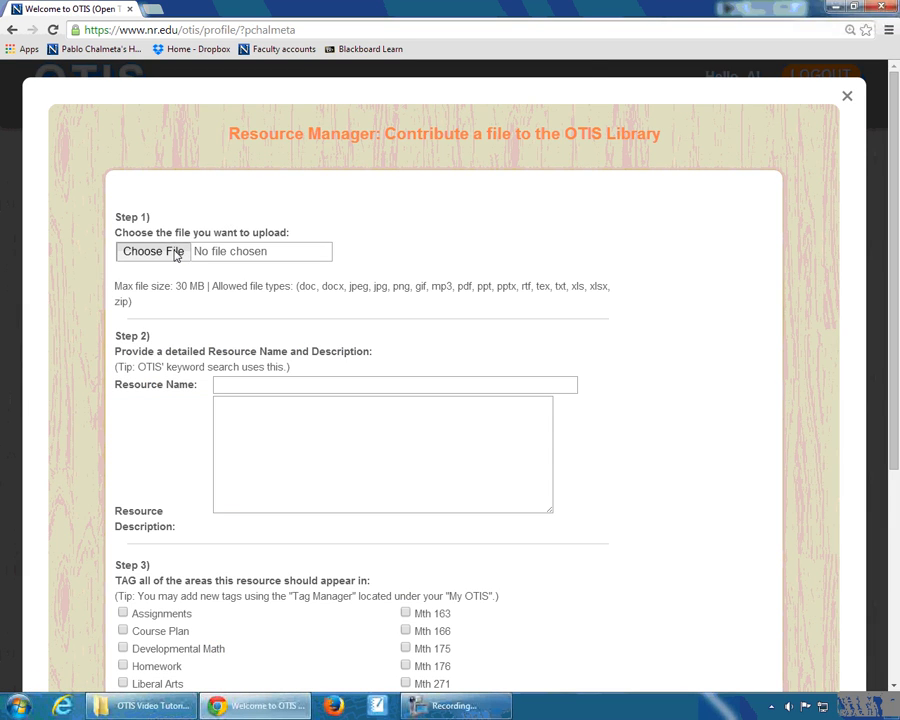
left_click(153, 251)
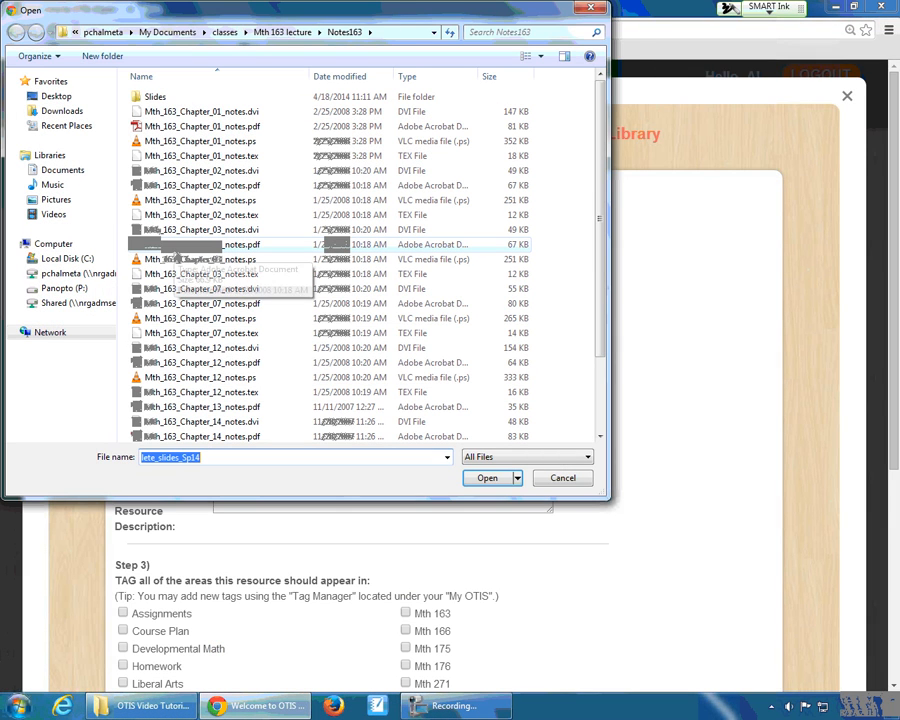
left_click(221, 129)
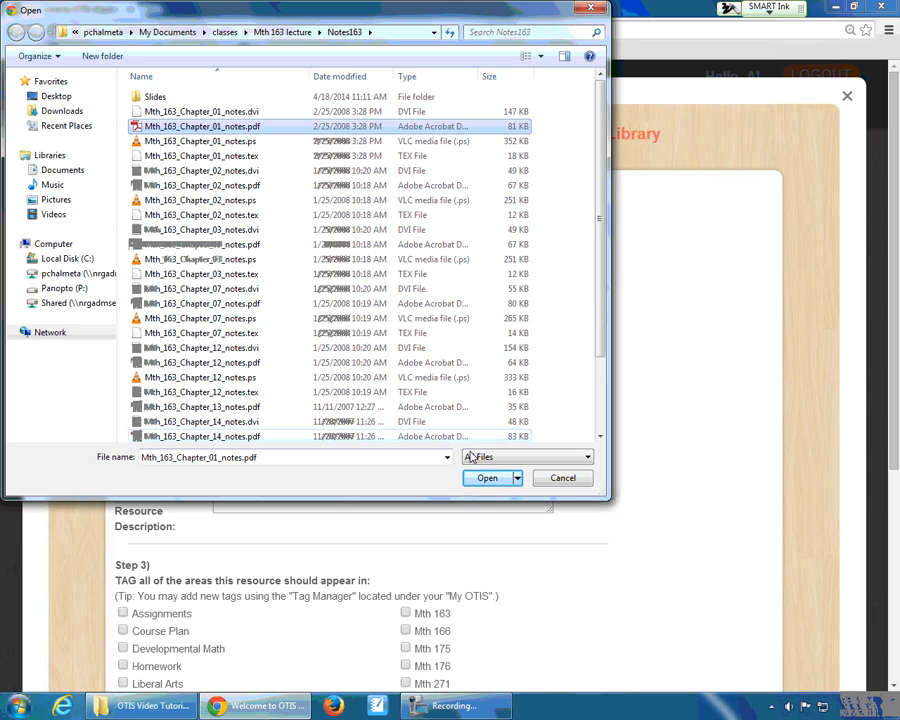
left_click(488, 477)
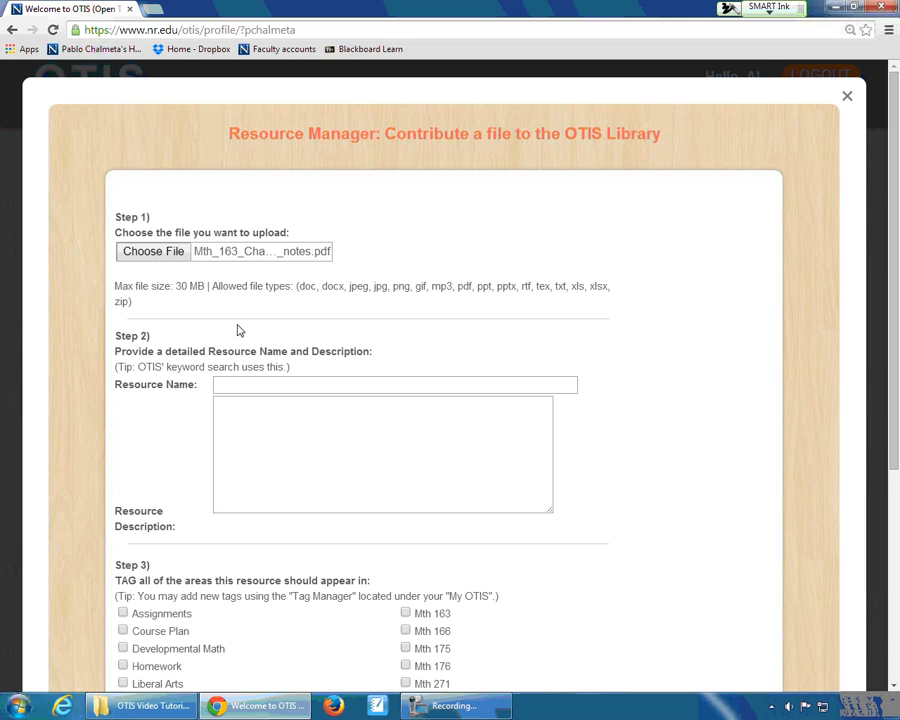
left_click_drag(290, 304, 676, 296)
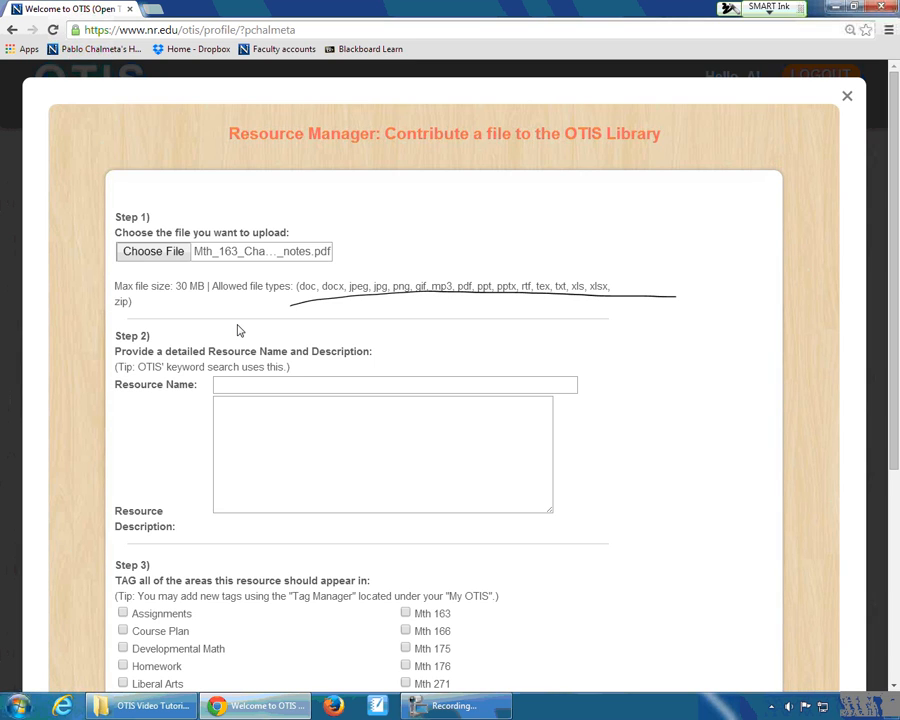
- Name the resource "Precalculus Chapter 1 Notes"
left_click(265, 387)
type("Precalculus Chap")
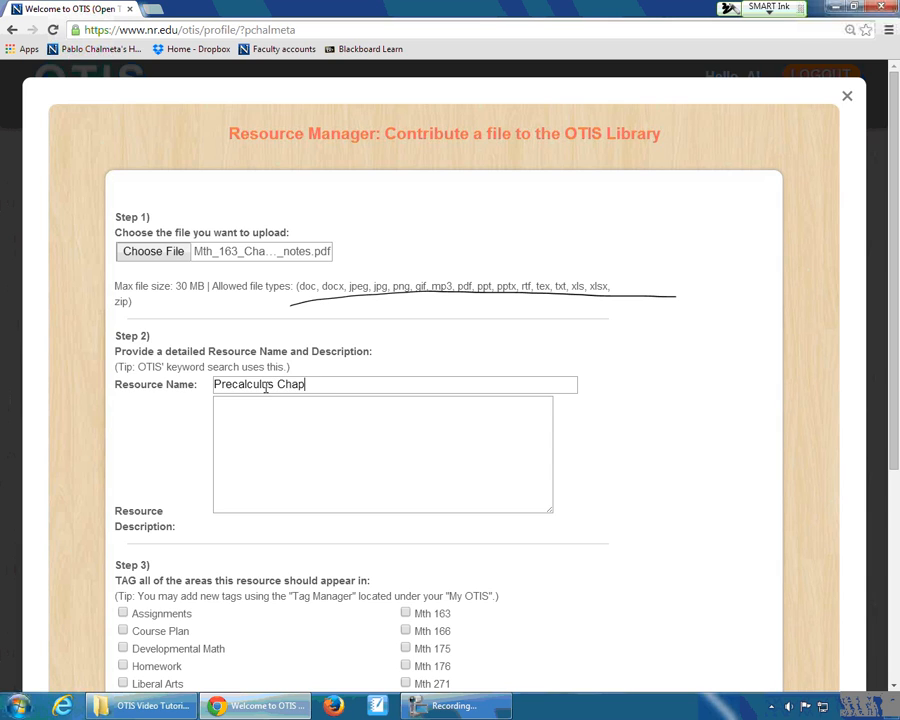
type("ter 1 Notes")
- Copy the resource name "Precalculus Chapter 1 Notes" into the resource description
left_click(322, 418)
left_click_drag(388, 386, 208, 383)
key("ctrl+c")
left_click(284, 446)
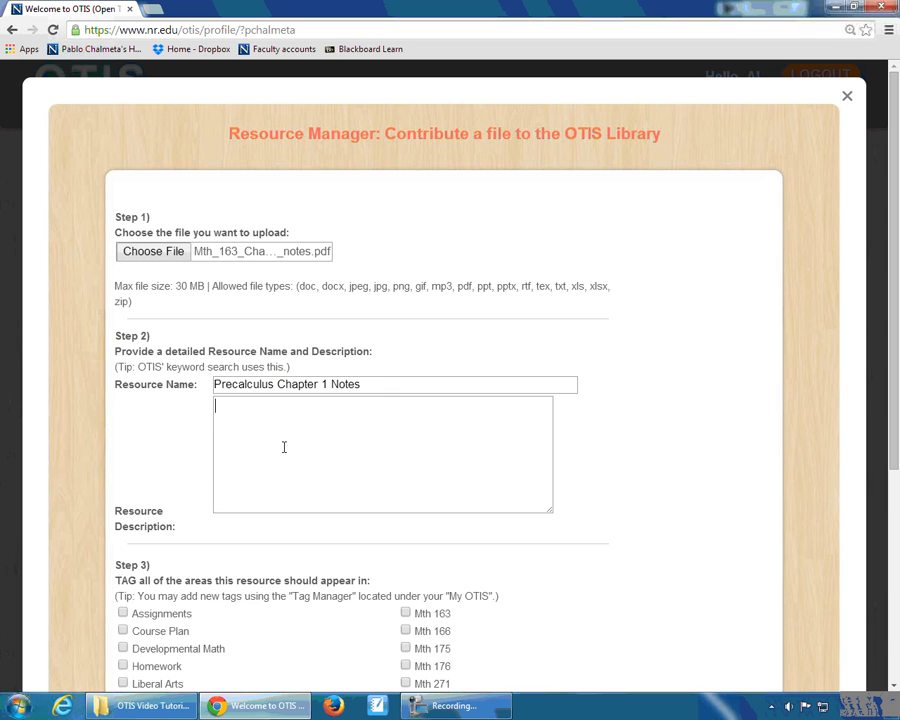
key("ctrl+v")
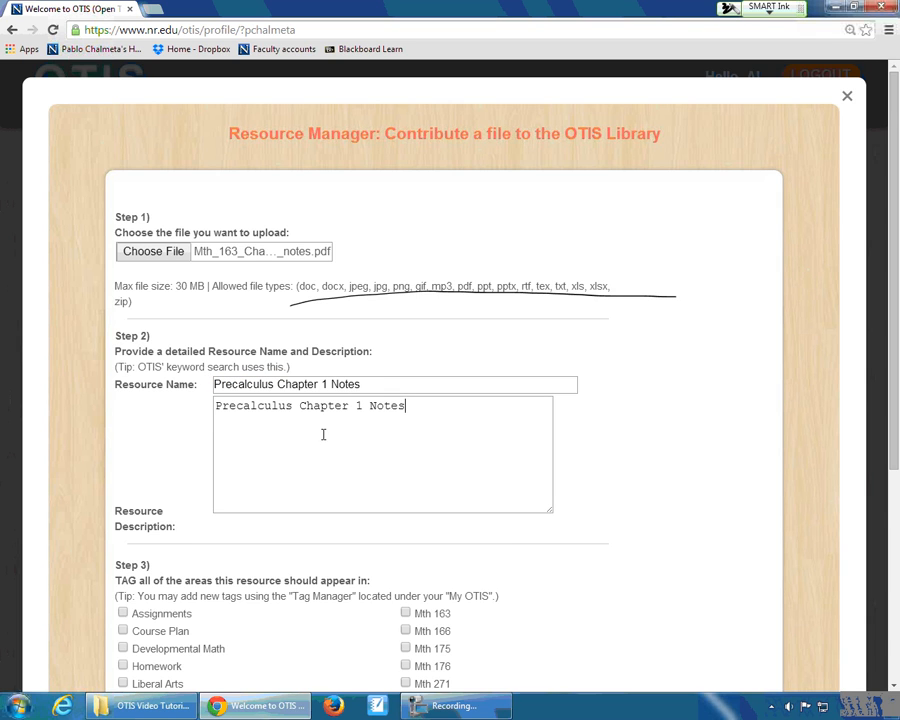
- Tag the resource with Mth 163 and precalculus, and erase the ink line across the form
scroll(336, 434, "down", 3)
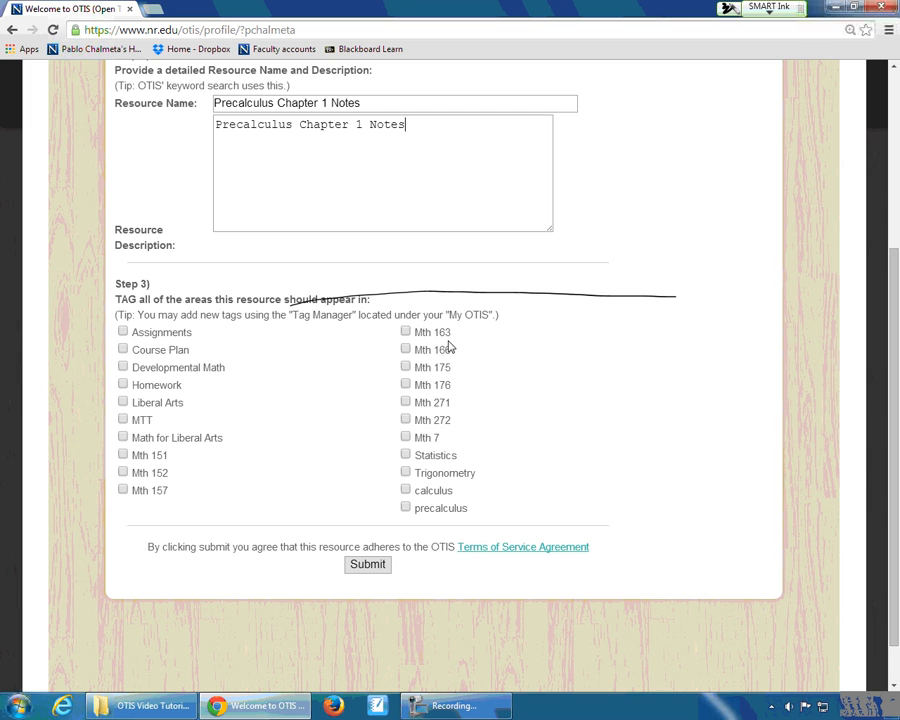
left_click(406, 334)
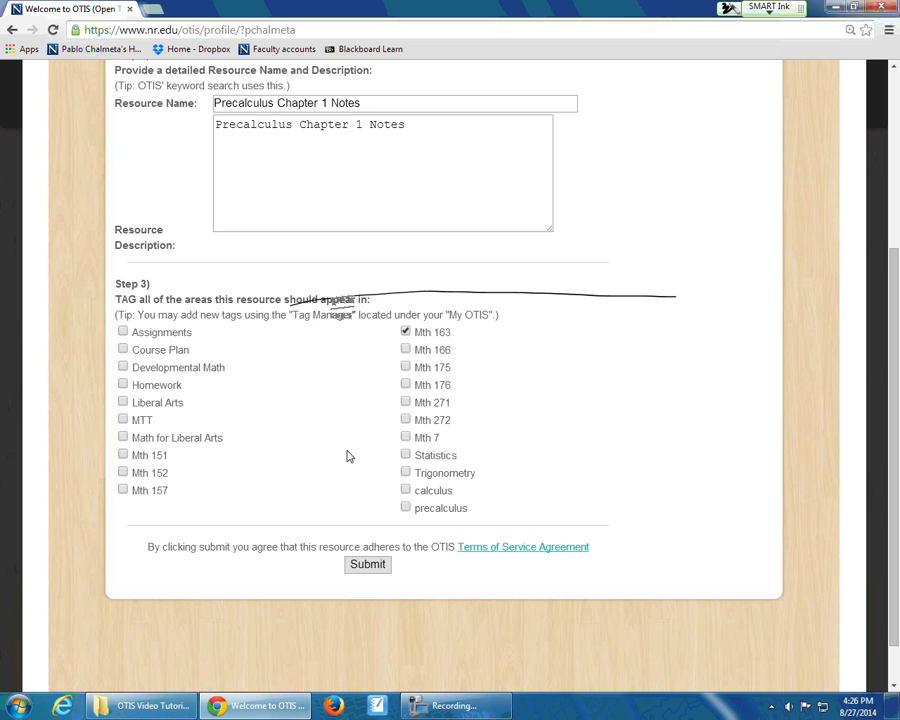
left_click(406, 508)
left_click_drag(290, 298, 713, 301)
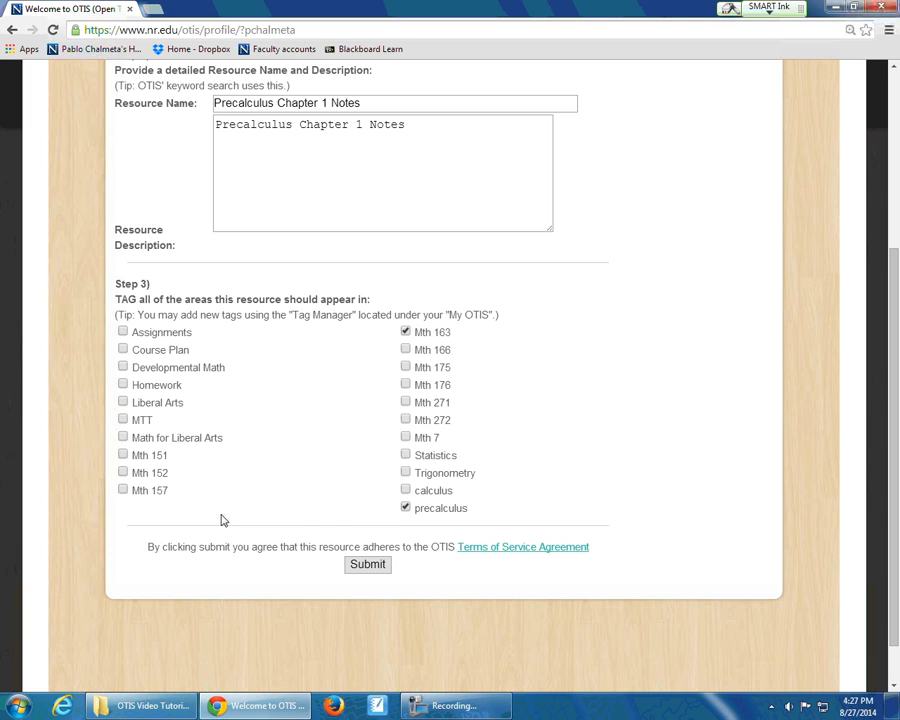
- Submit the new resource to the OTIS Library and close the file contribution form
left_click(356, 564)
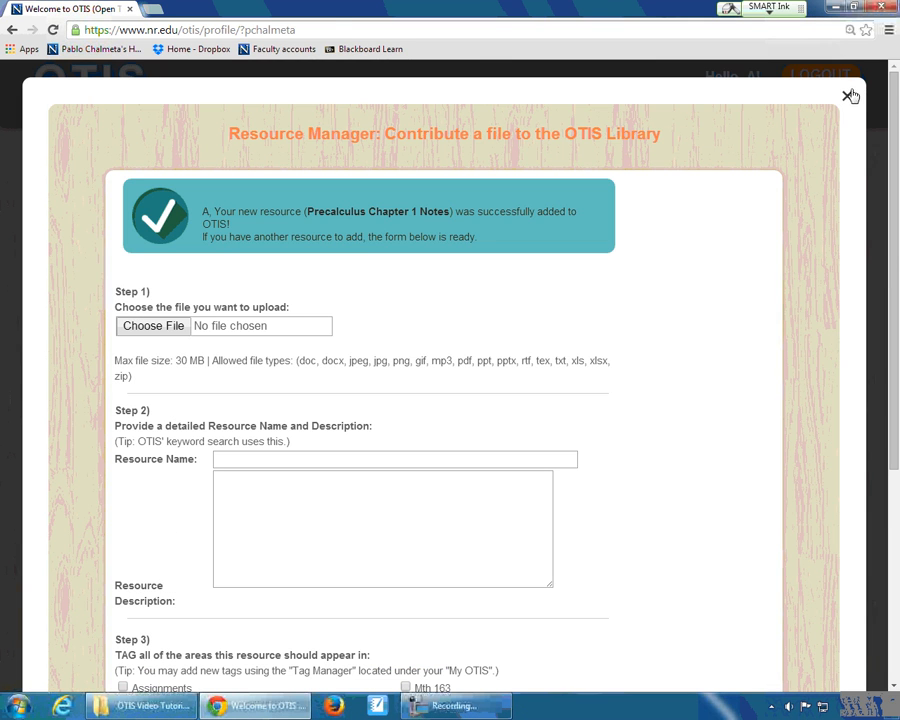
left_click(847, 96)
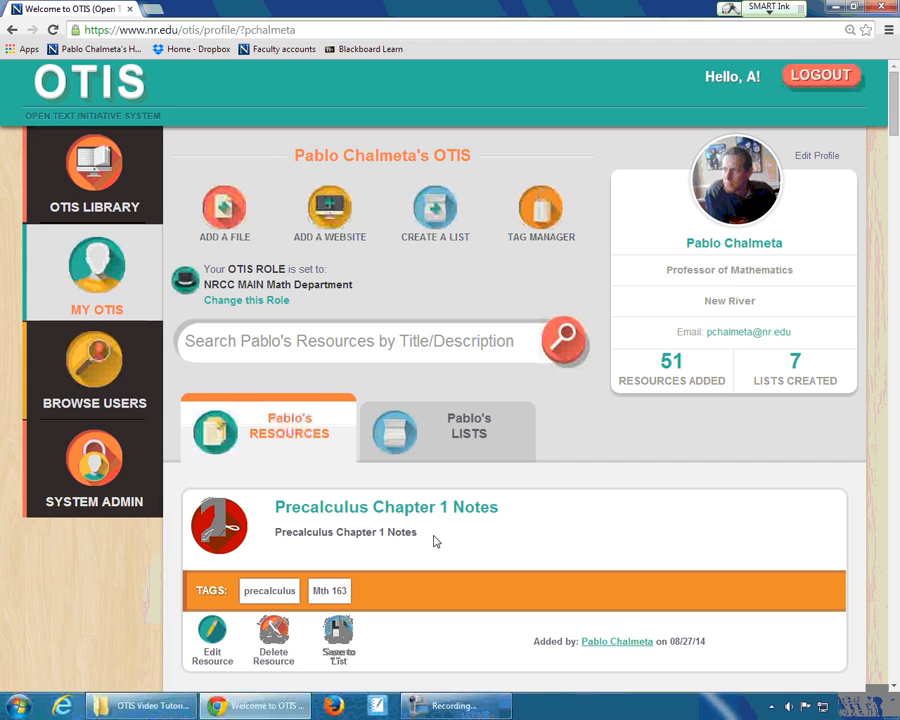
- Open the Tag Manager and examine the existing tags from Assignments down to the end of the list
left_click(538, 220)
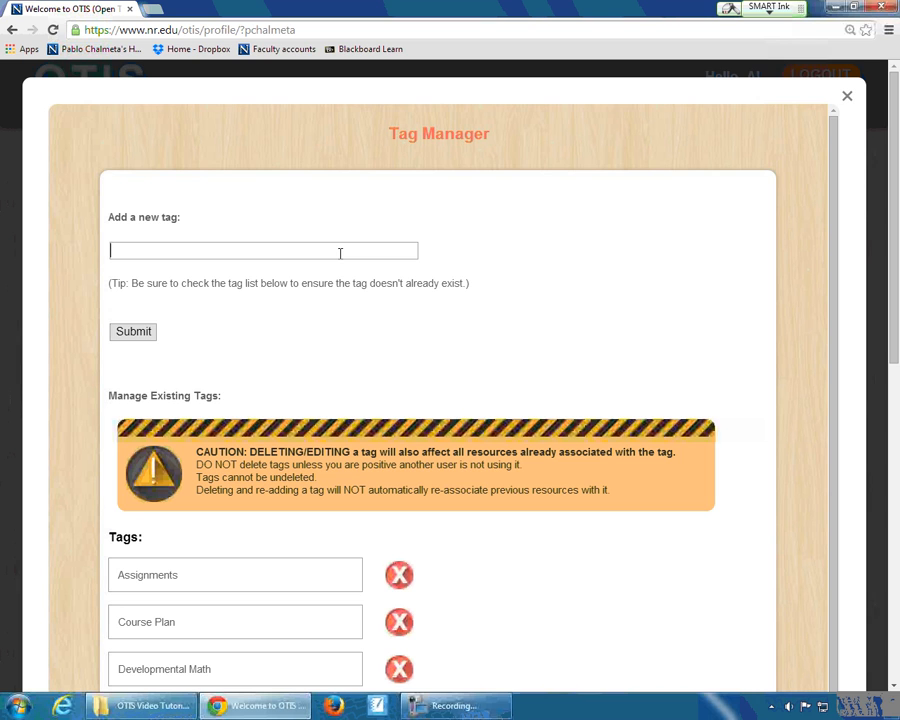
scroll(490, 448, "down", 5)
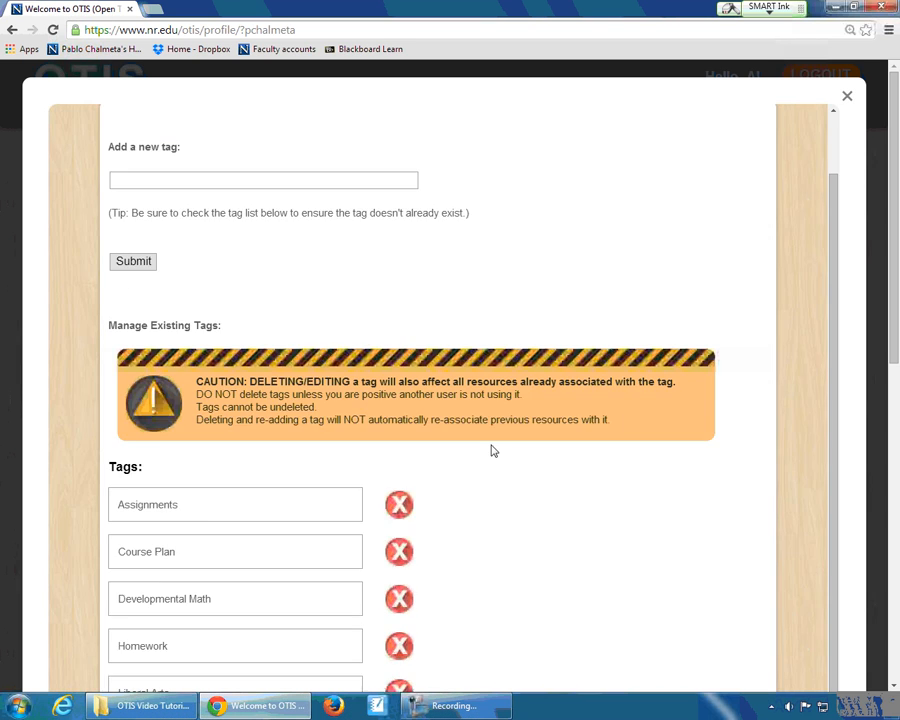
scroll(596, 454, "down", 3)
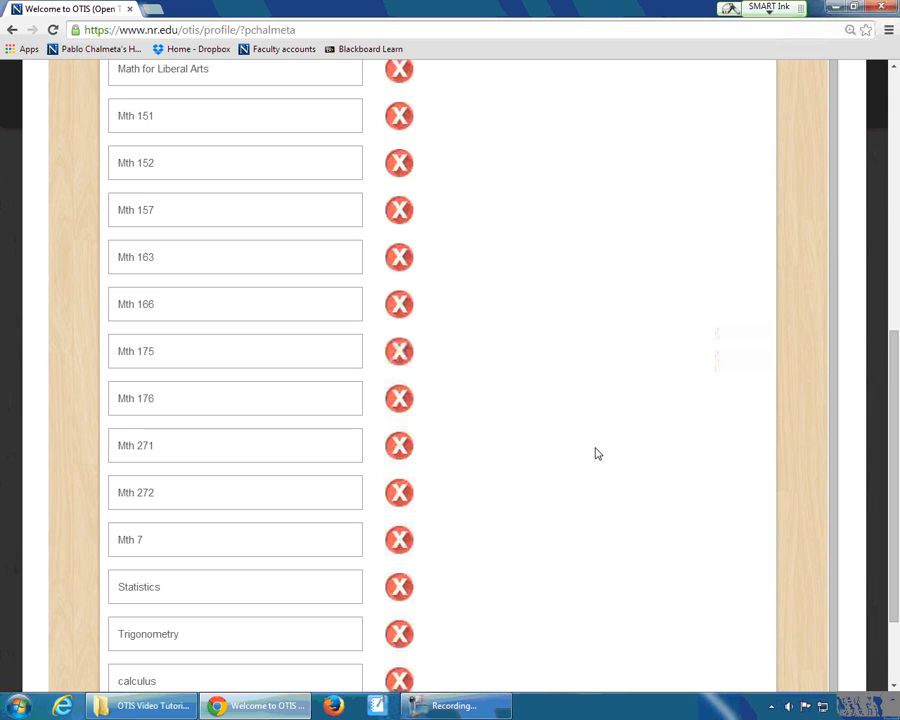
scroll(596, 454, "down", 2)
scroll(596, 454, "up", 4)
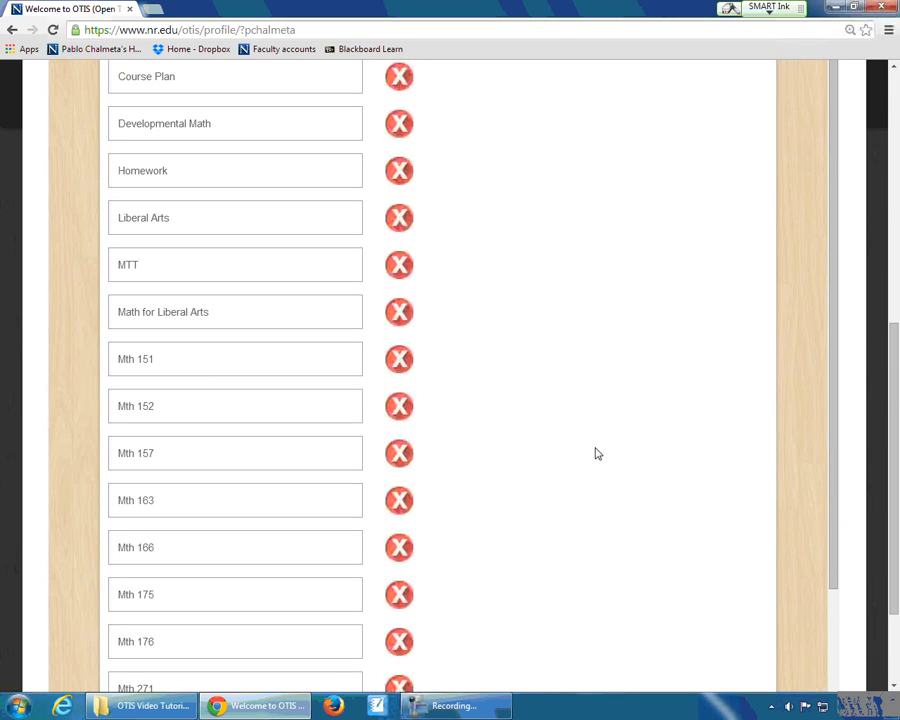
scroll(596, 454, "up", 4)
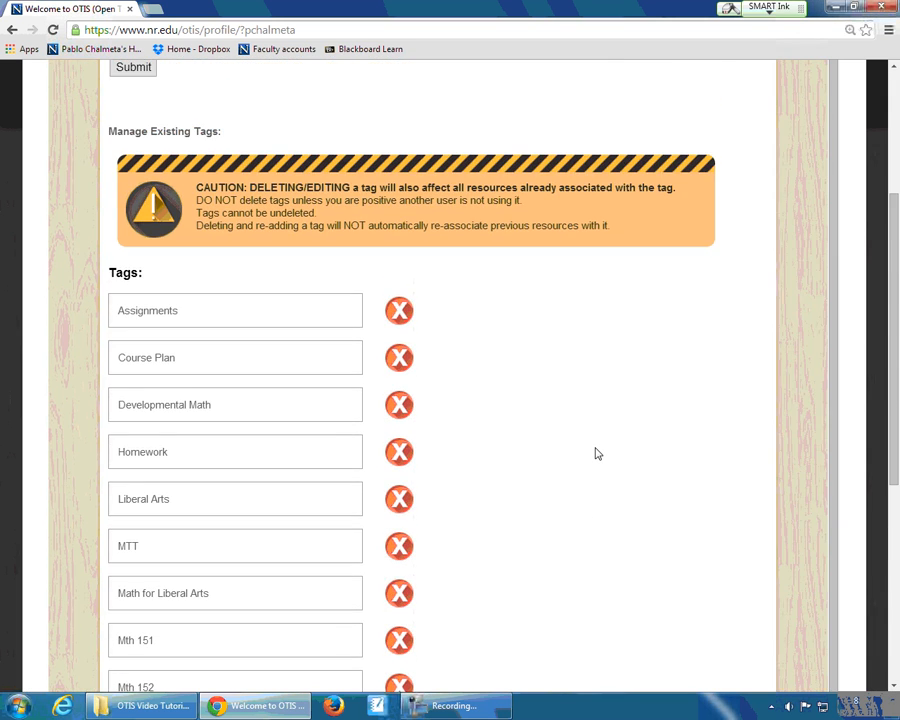
scroll(596, 454, "up", 2)
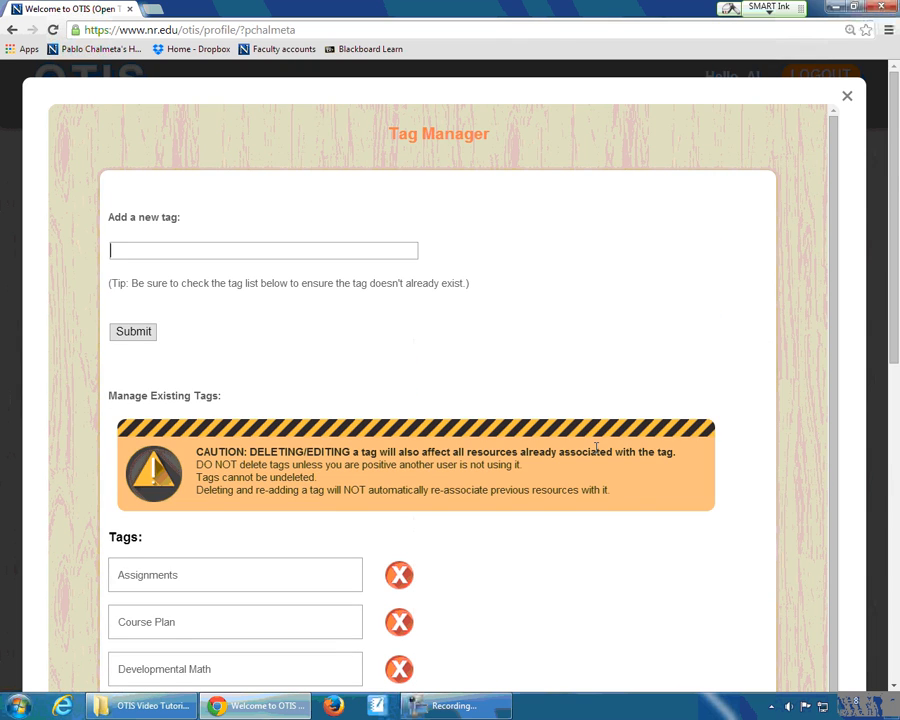
- Add a new tag named Notes, check for it in the existing tags list and close the Tag Manager
left_click(323, 248)
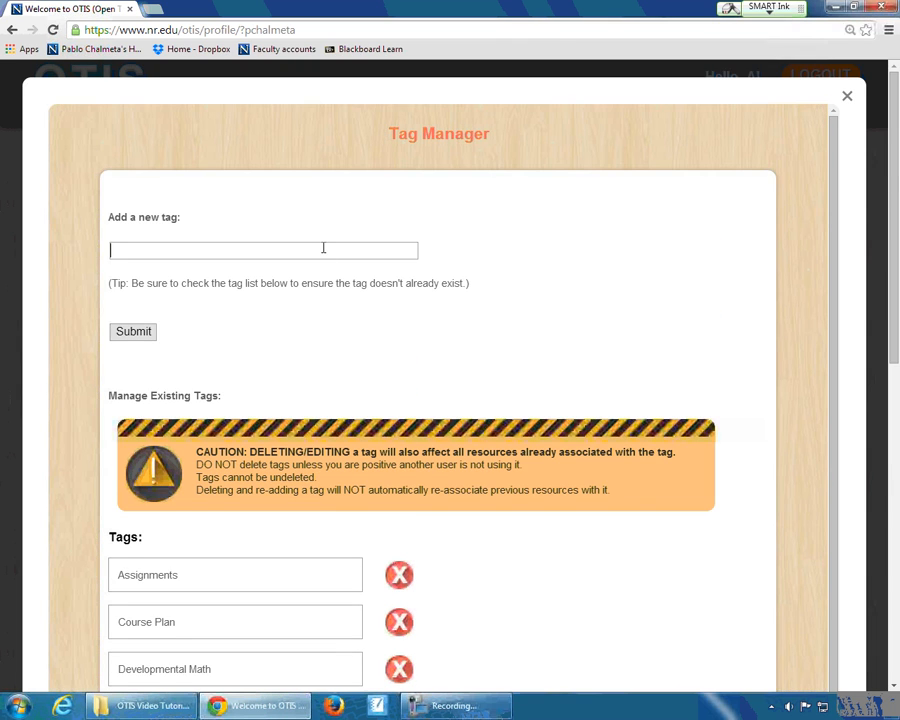
type("Notes")
left_click(140, 332)
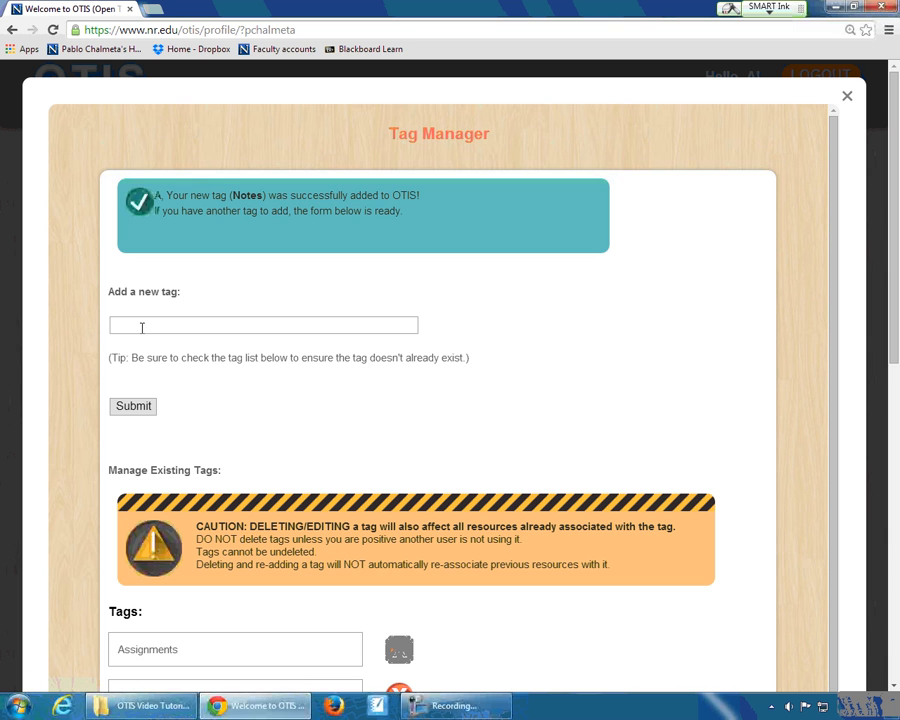
scroll(350, 434, "down", 10)
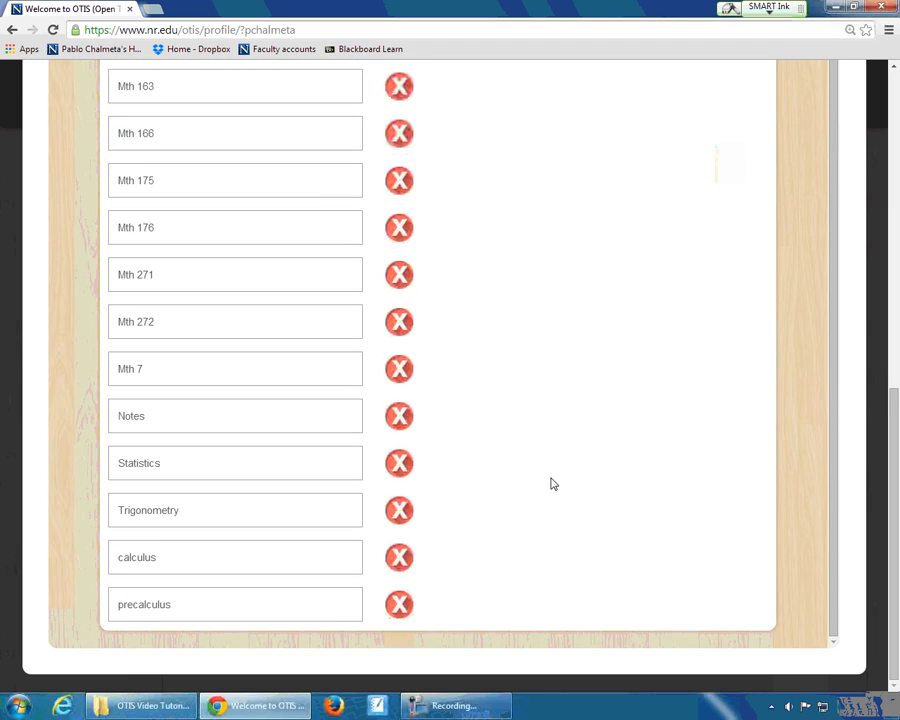
scroll(551, 487, "up", 1)
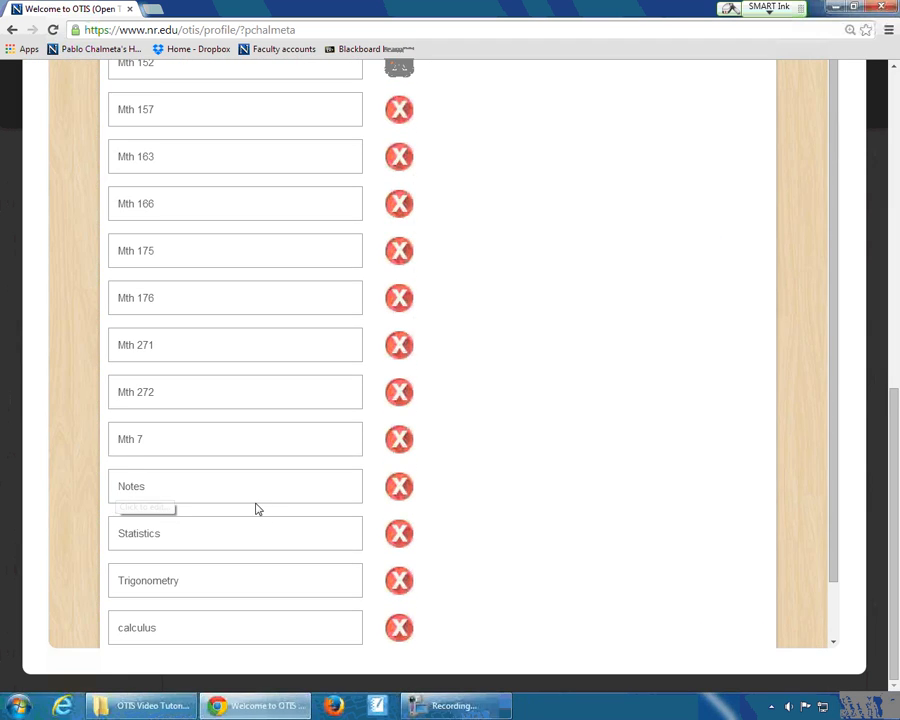
scroll(603, 453, "up", 3)
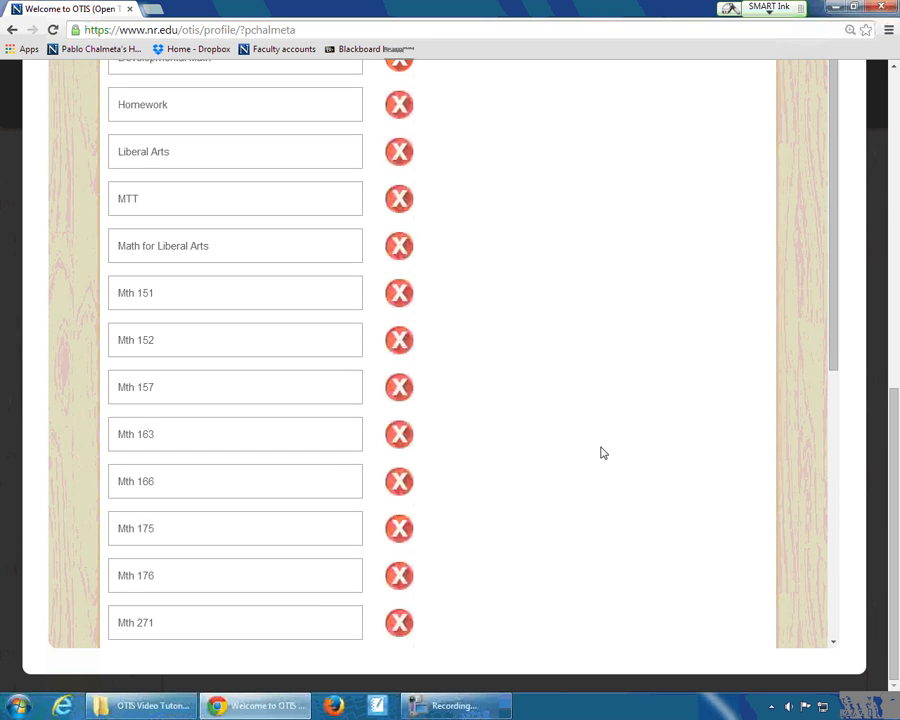
scroll(601, 451, "up", 7)
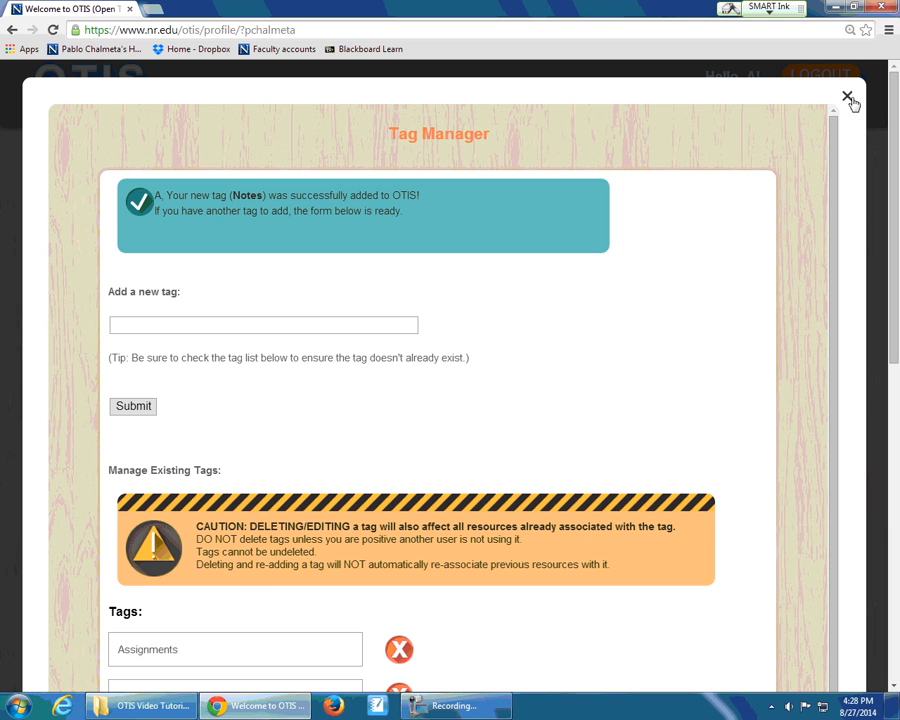
left_click(847, 98)
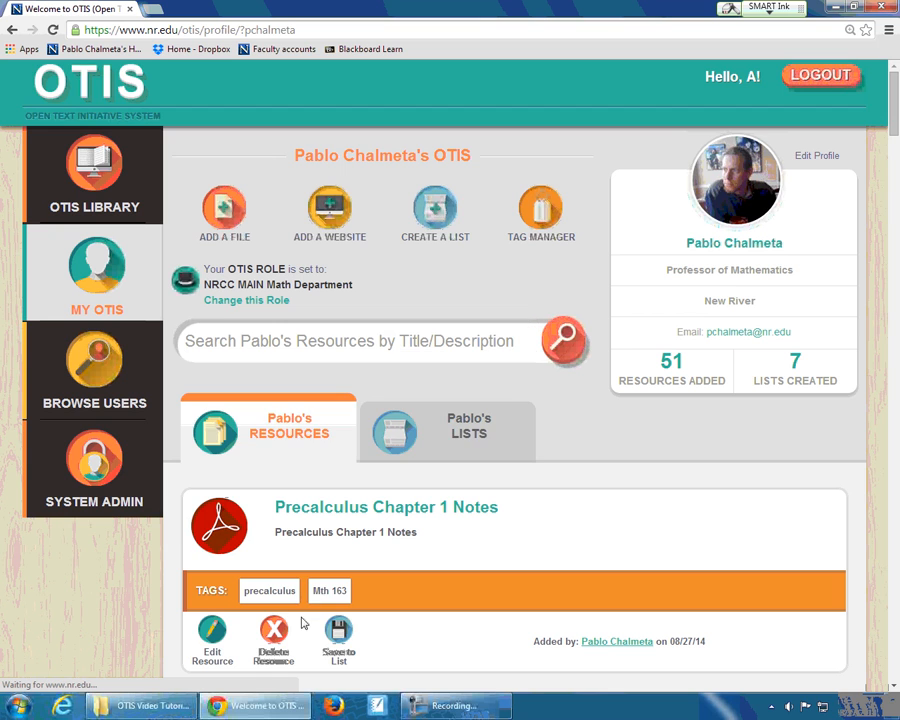
- Edit the Precalculus Chapter 1 Notes resource to add the Notes tag, submit the change and close the edit form
left_click(211, 627)
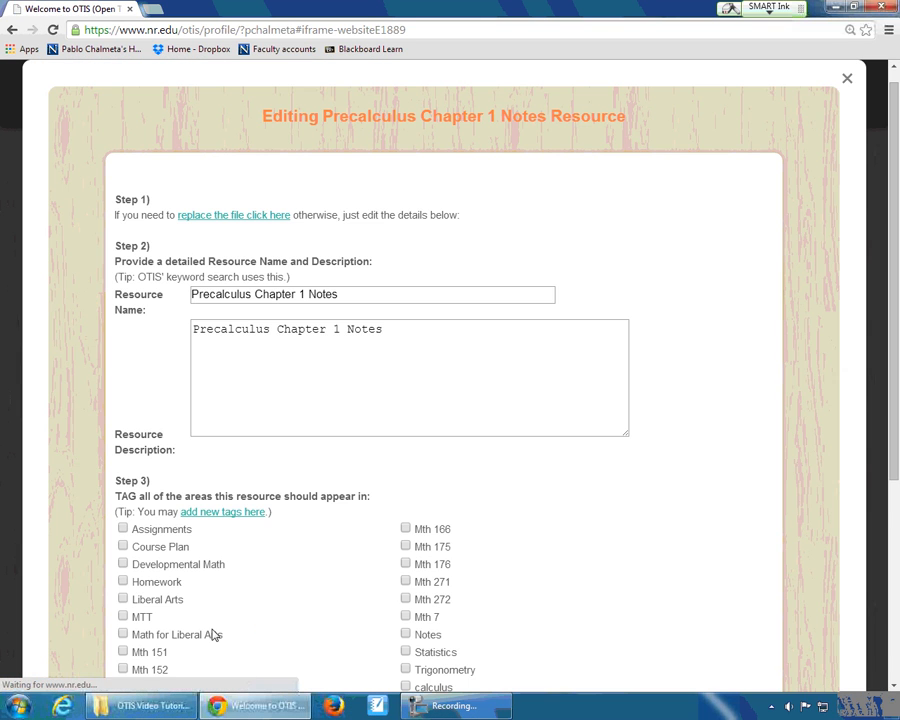
scroll(238, 599, "down", 1)
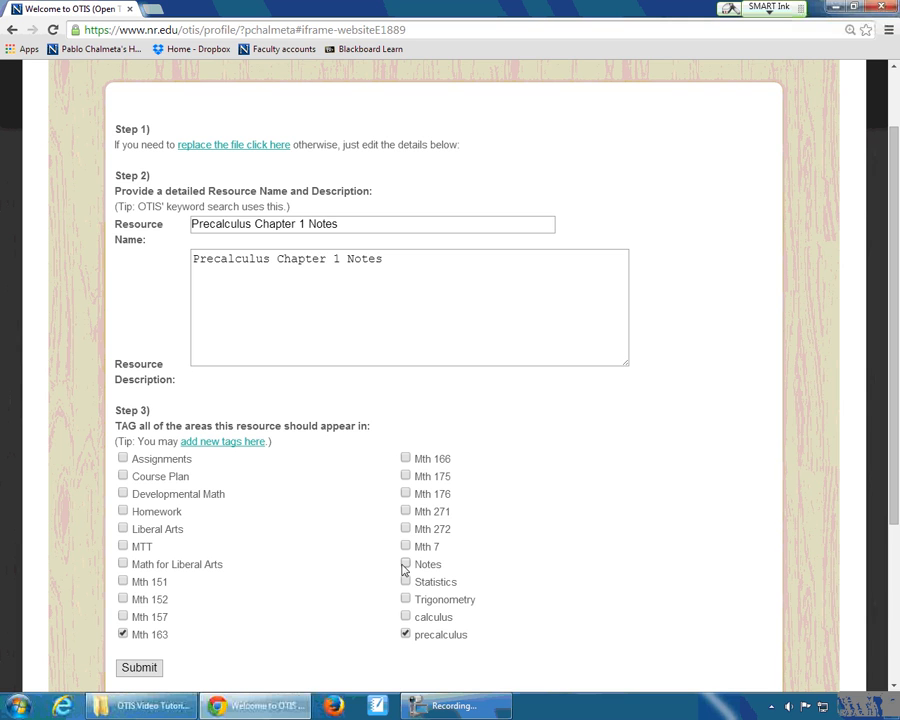
scroll(300, 600, "down", 1)
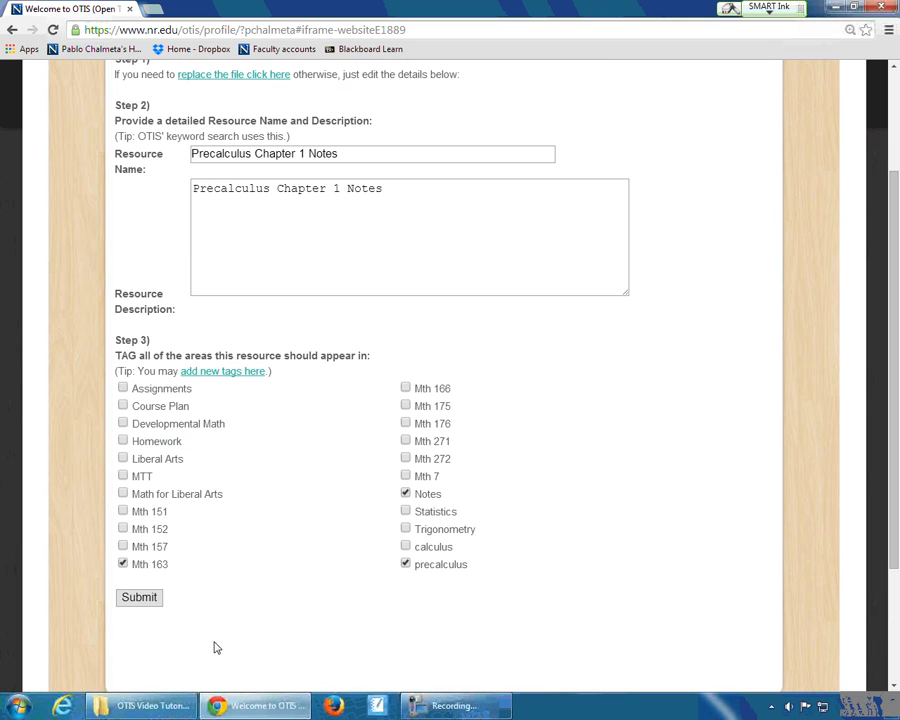
left_click(138, 596)
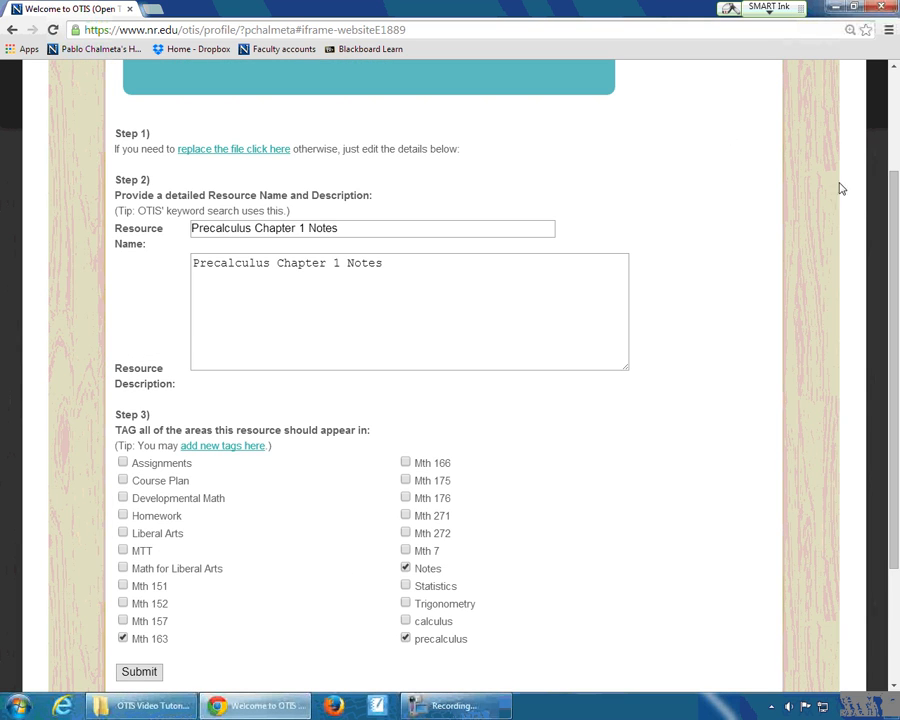
scroll(841, 186, "up", 3)
left_click(846, 98)
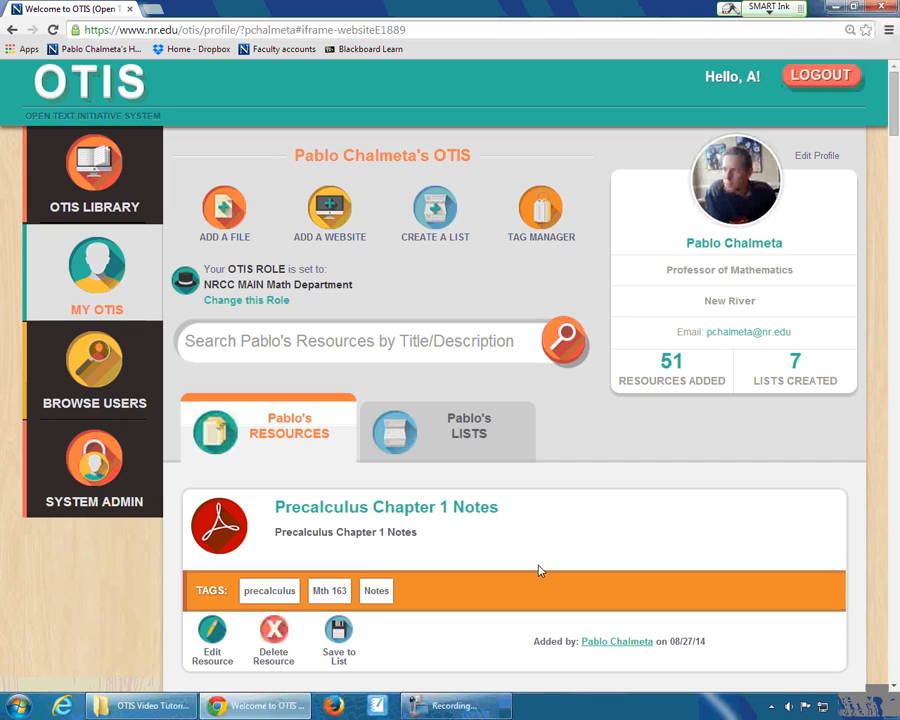
- View the existing lists, return to the resources and save Precalculus Chapter 1 Notes to the MTH 163 Precalculus Instructor Materials list
left_click(463, 441)
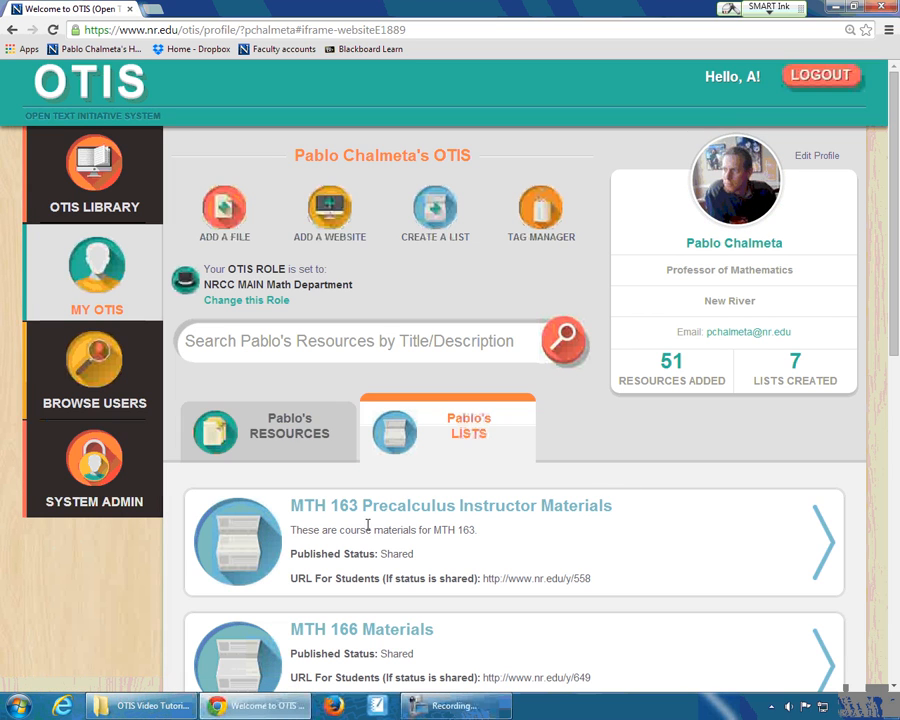
left_click(295, 450)
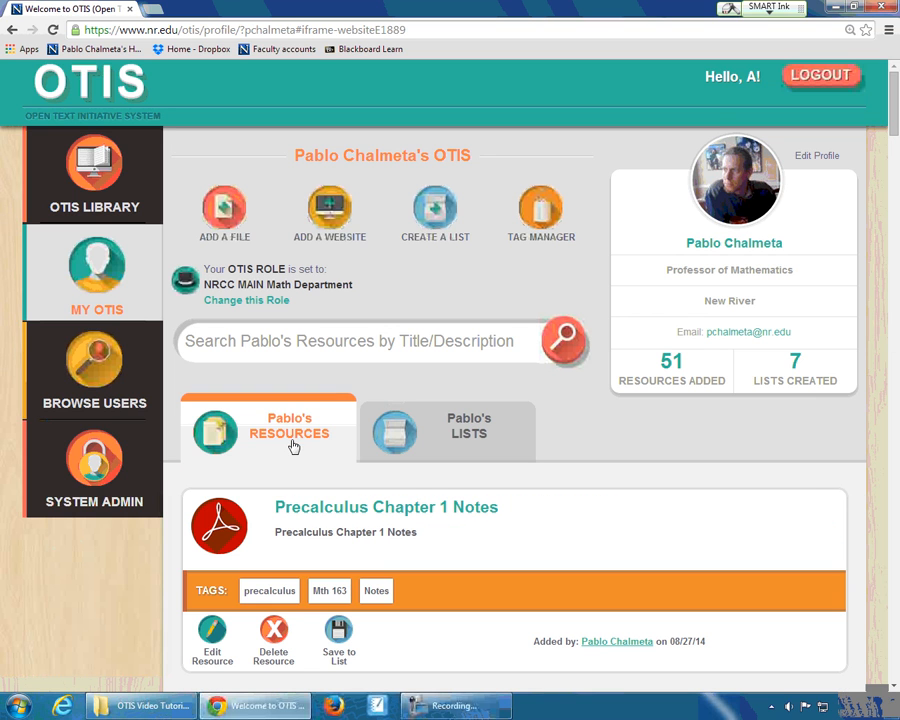
scroll(536, 476, "down", 4)
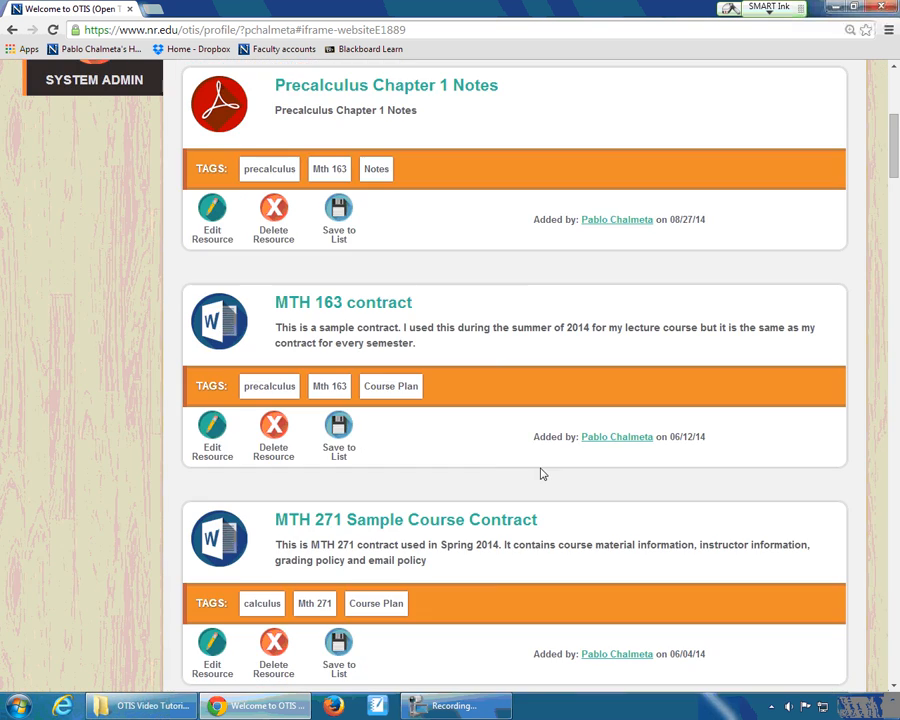
left_click(334, 238)
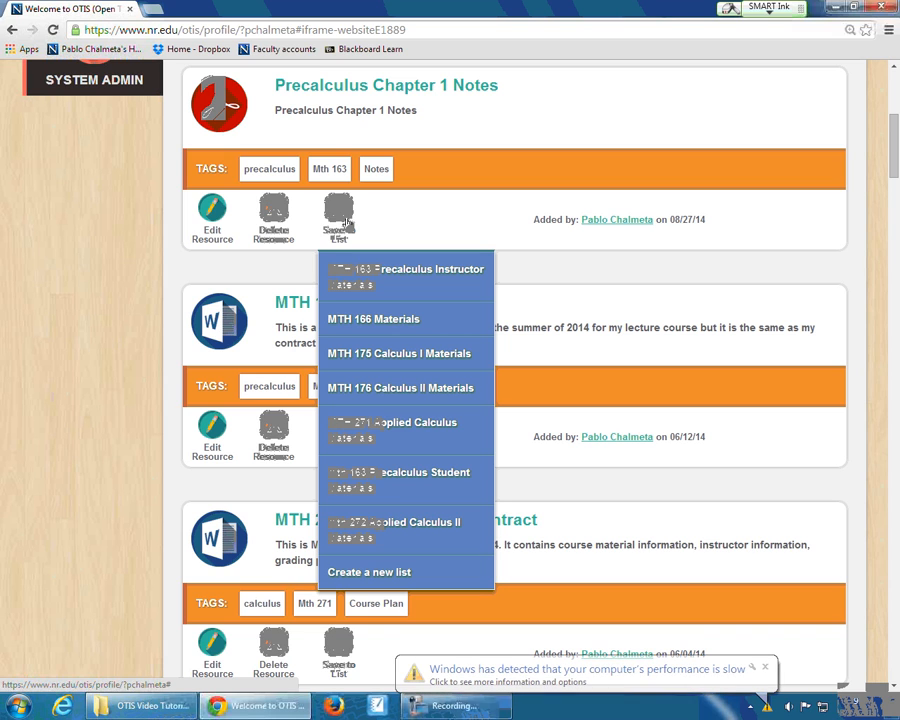
left_click(362, 278)
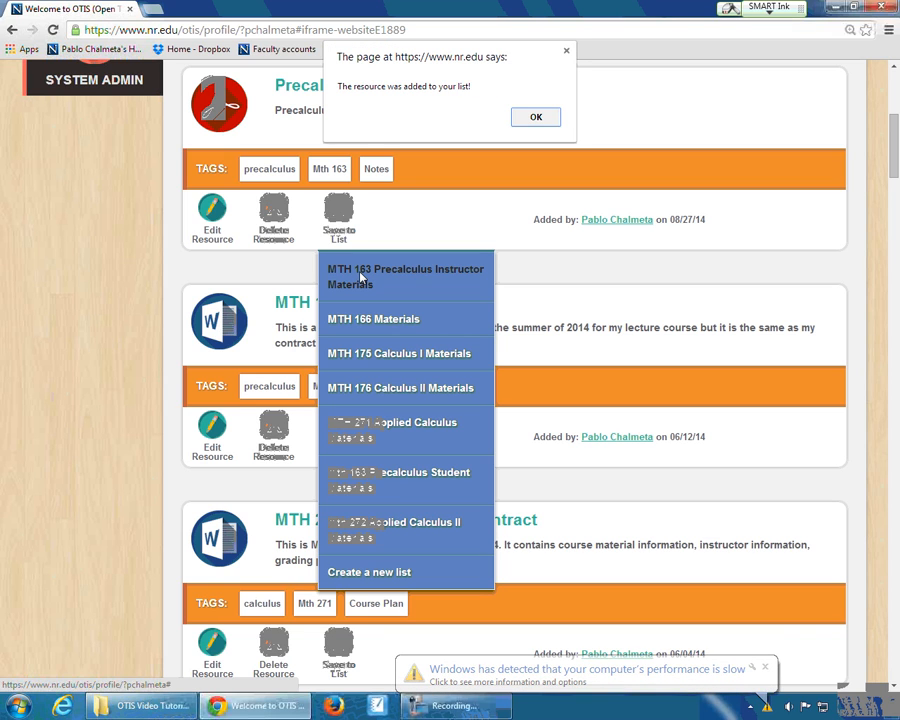
left_click(542, 120)
- Start a new list and name it "Precalculus Notes"
scroll(510, 299, "up", 5)
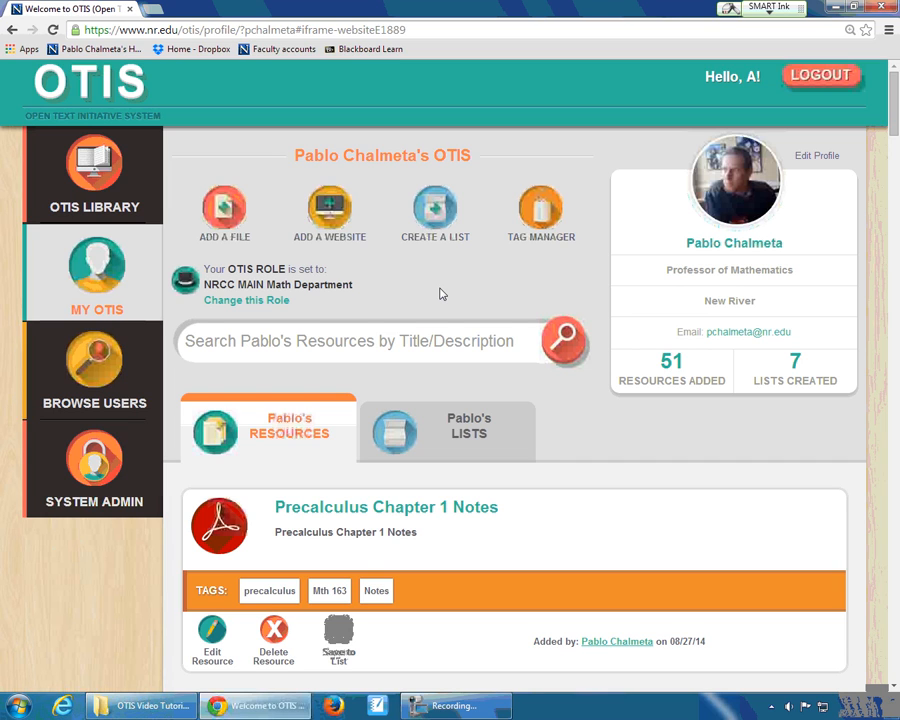
left_click(428, 214)
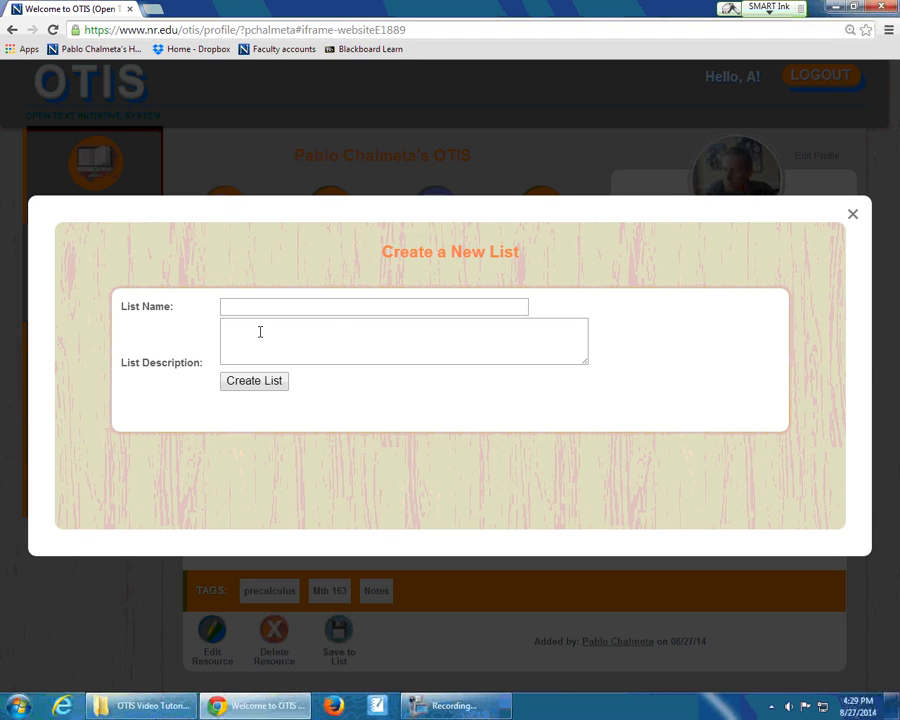
left_click(249, 310)
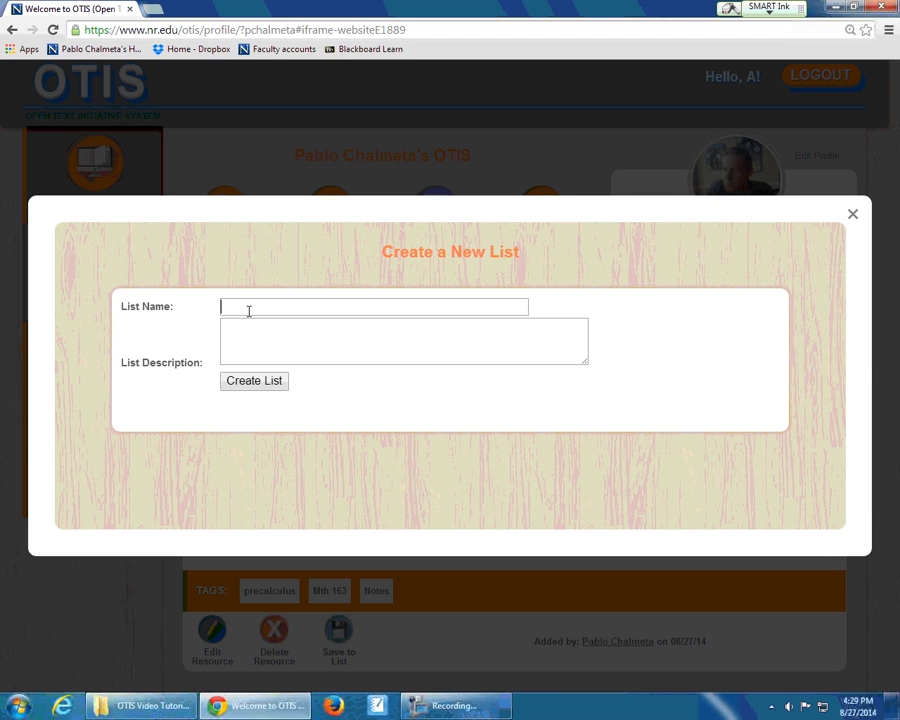
type("Precalculus Notes")
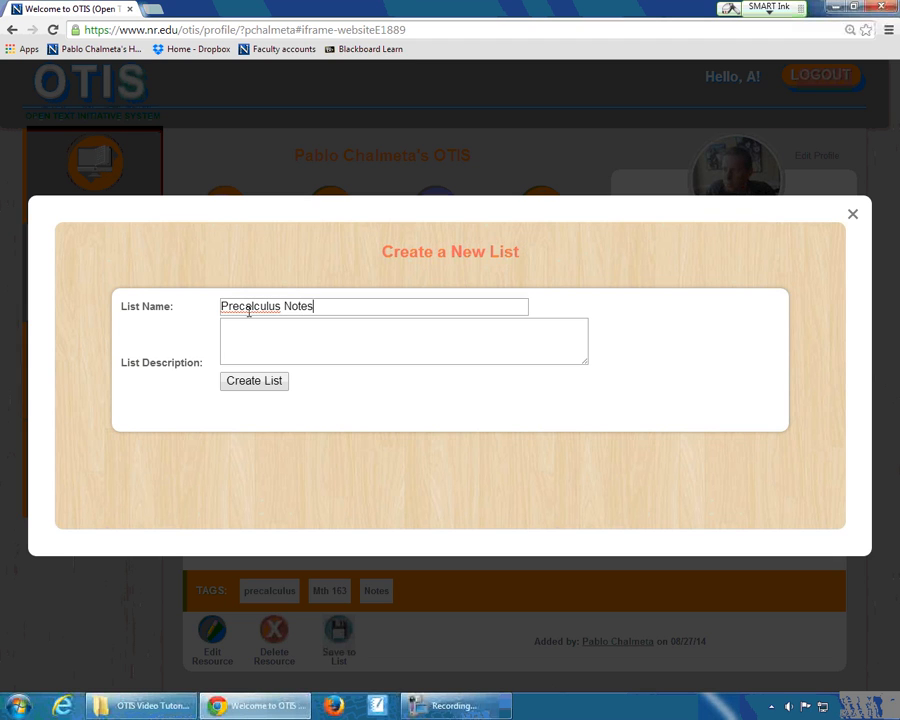
key("Tab")
- Copy the list name "Precalculus Notes" into the list description, create the list and close the form
left_click_drag(344, 305, 215, 307)
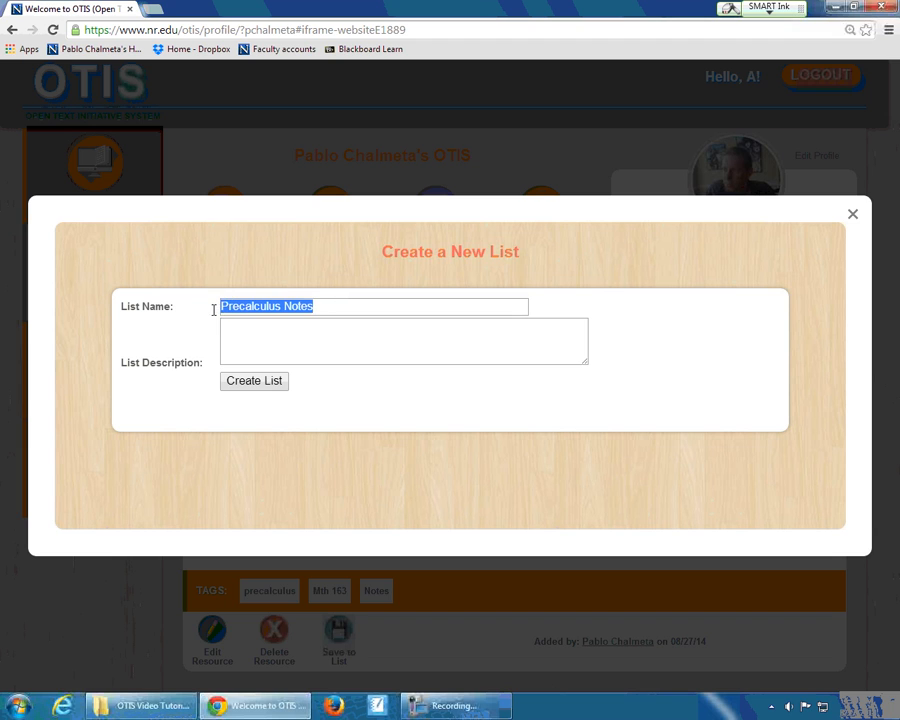
key("ctrl+c")
left_click(266, 342)
key("ctrl+v")
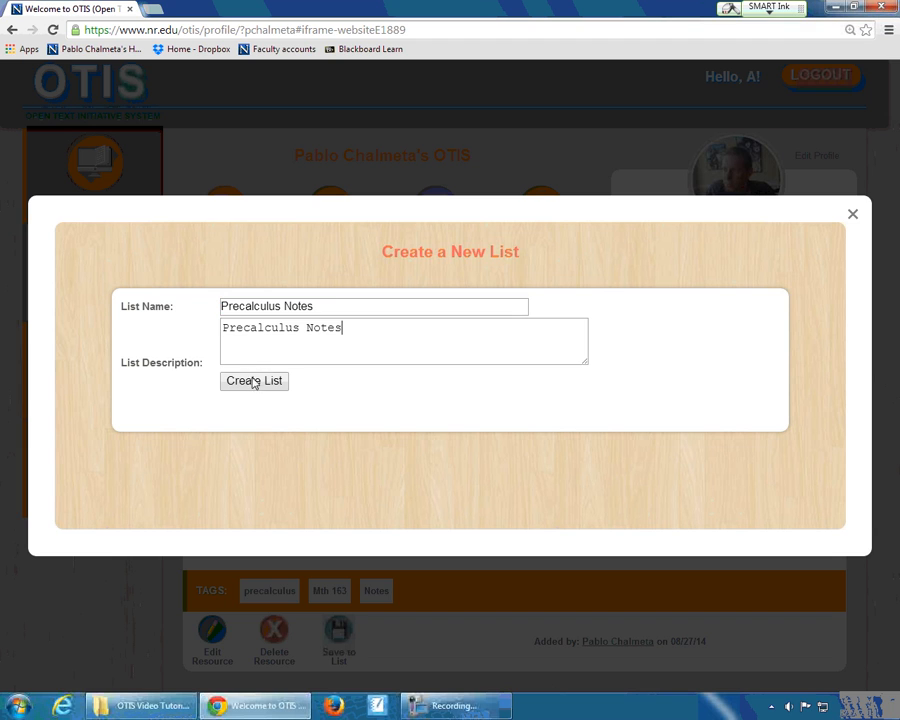
left_click(252, 382)
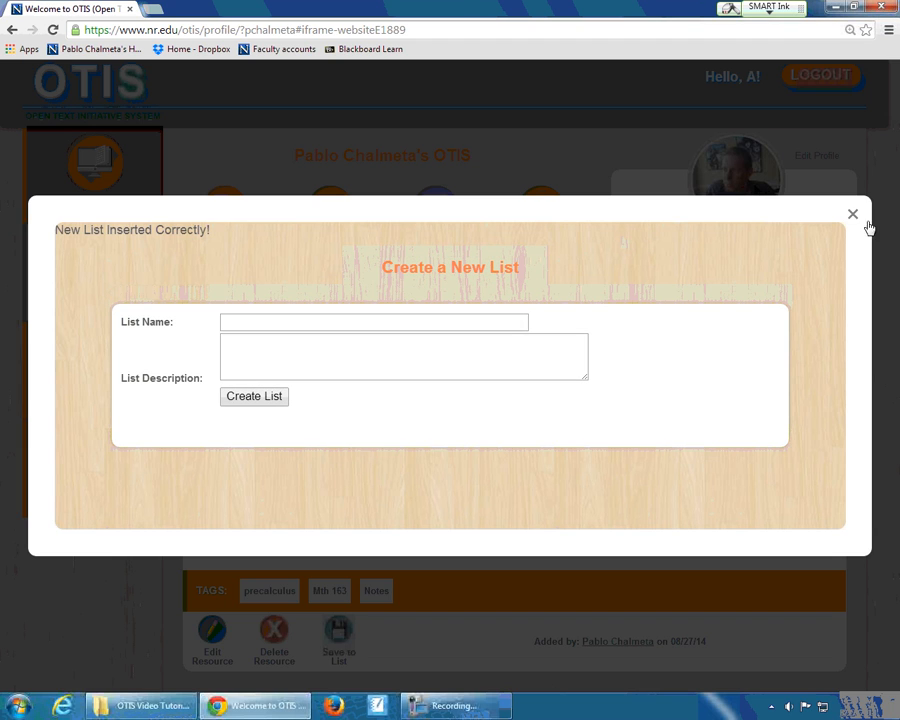
left_click(852, 217)
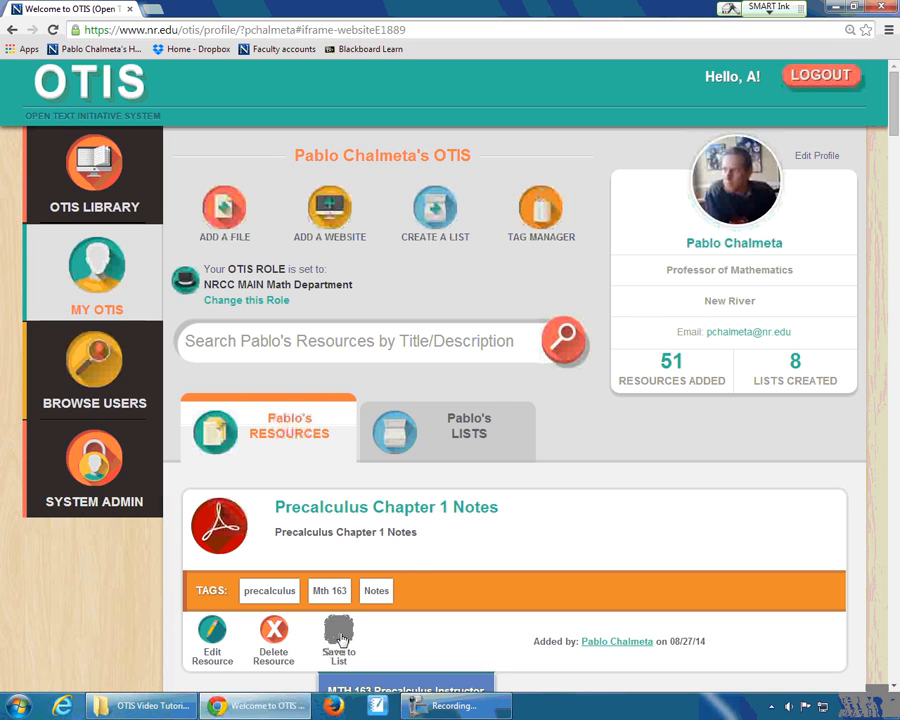
- Save the Precalculus Chapter 1 Notes resource to the Precalculus Notes list and dismiss the confirmation
scroll(474, 539, "down", 4)
scroll(474, 540, "down", 1)
left_click(336, 208)
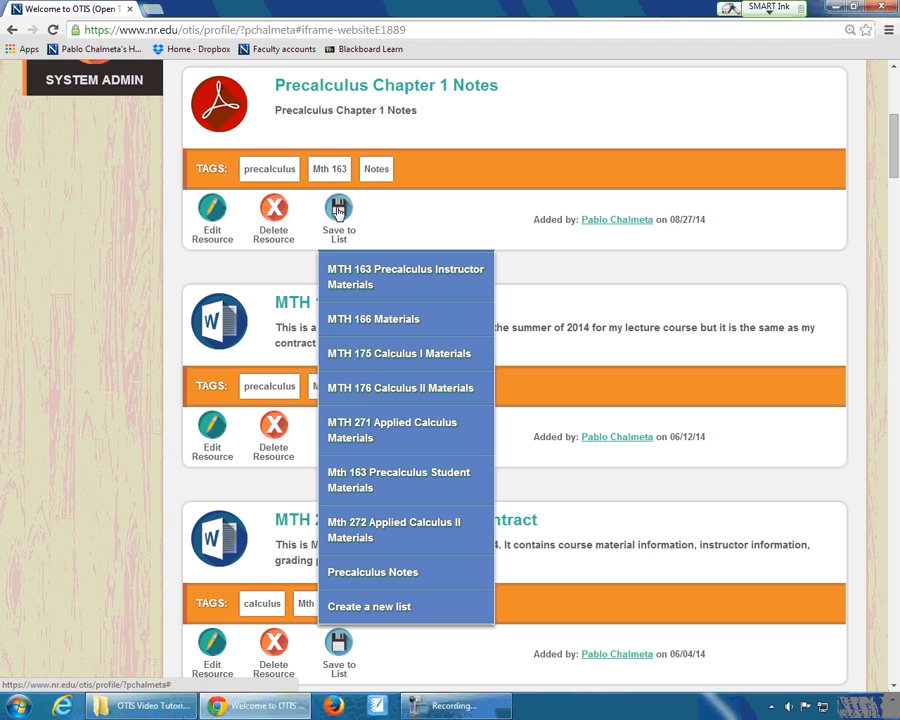
left_click(393, 577)
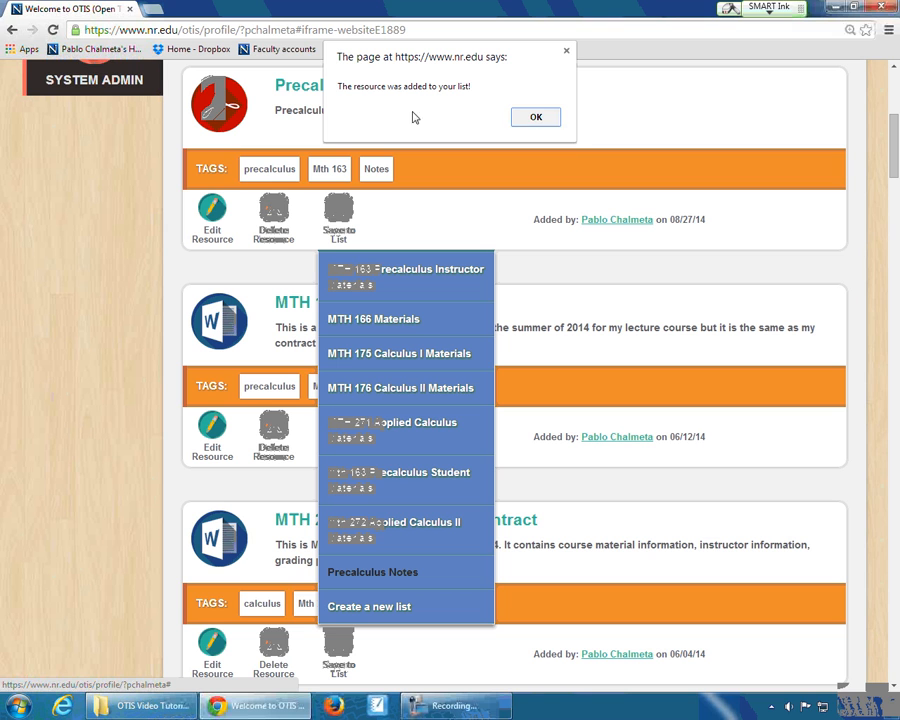
left_click(548, 124)
- Open the Precalculus Notes list from the profile's lists and circle its published status in ink
scroll(548, 126, "up", 3)
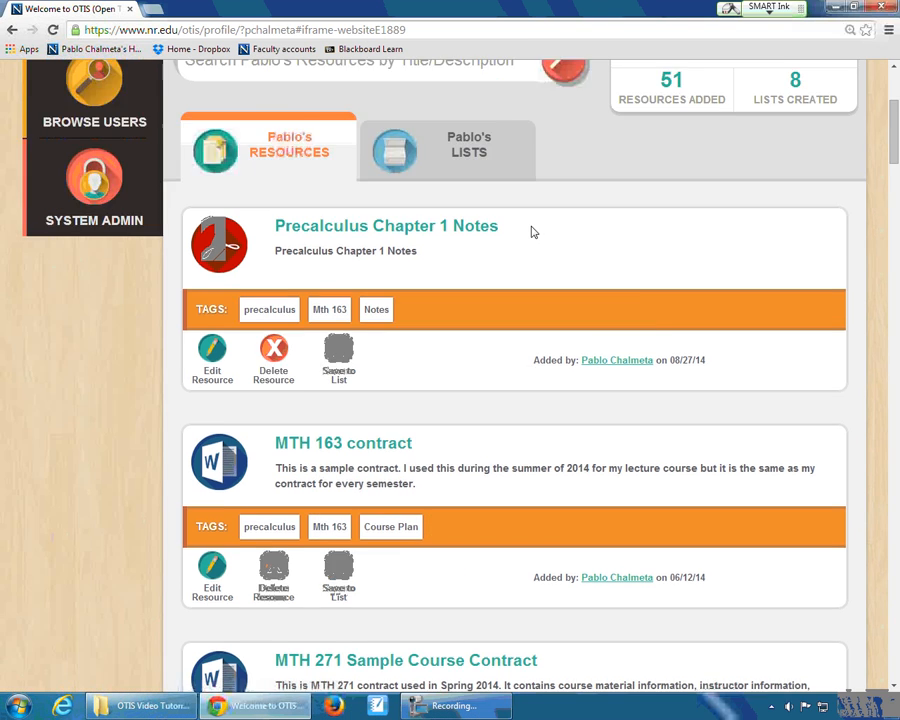
left_click(462, 224)
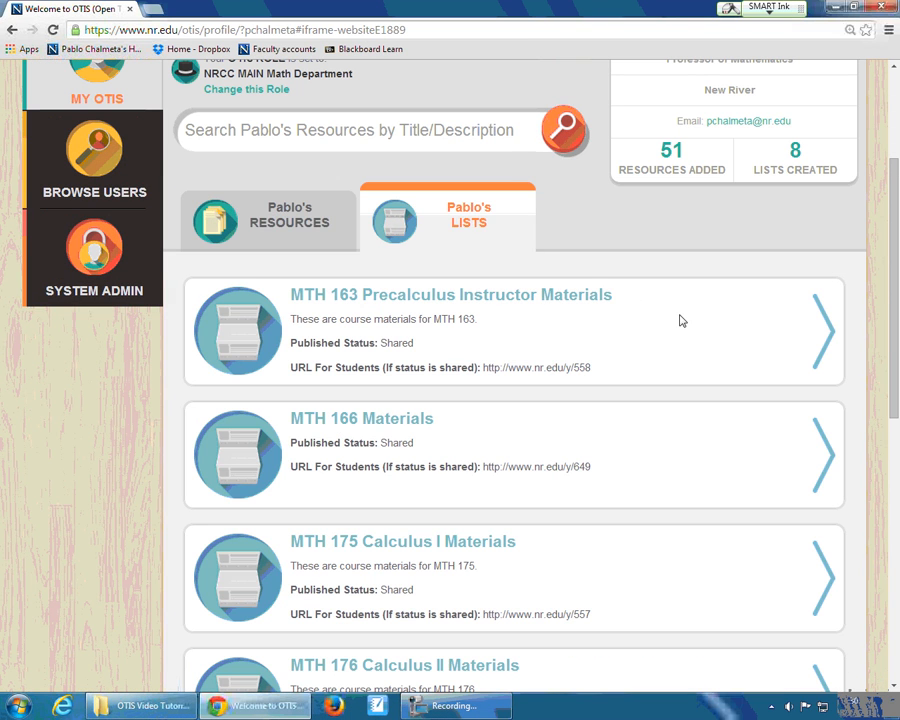
scroll(678, 316, "down", 6)
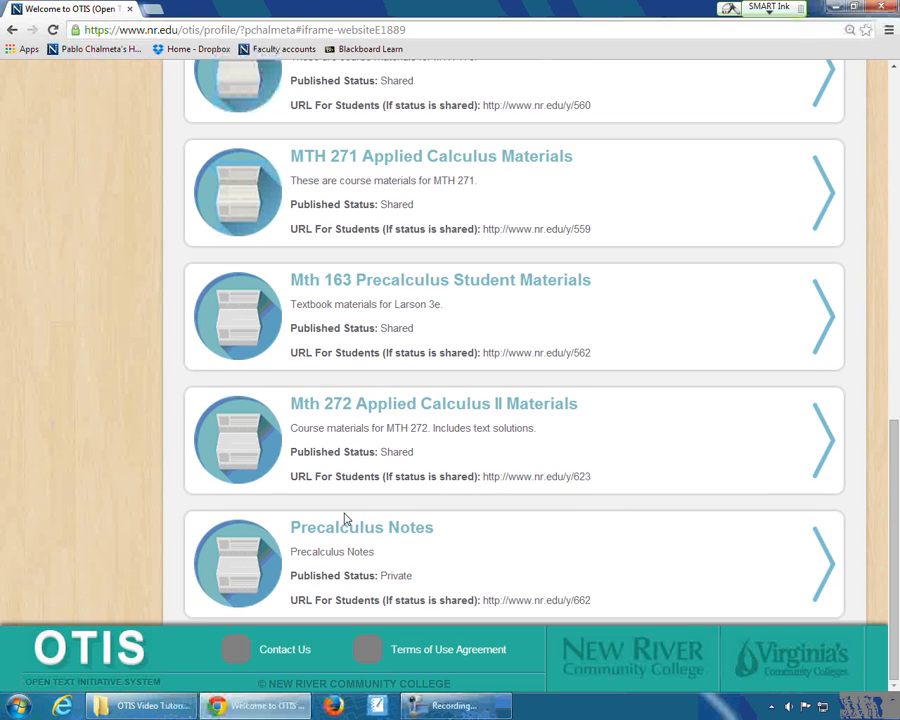
left_click(340, 530)
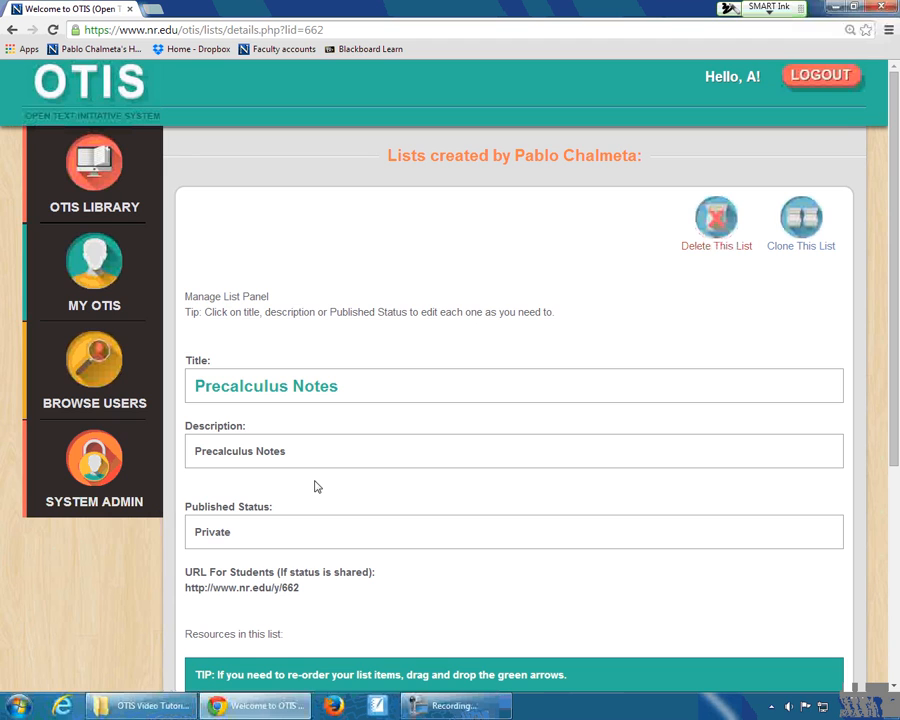
mouse_move(271, 488)
left_mouse_down()
mouse_move(184, 513)
mouse_move(243, 475)
left_mouse_up()
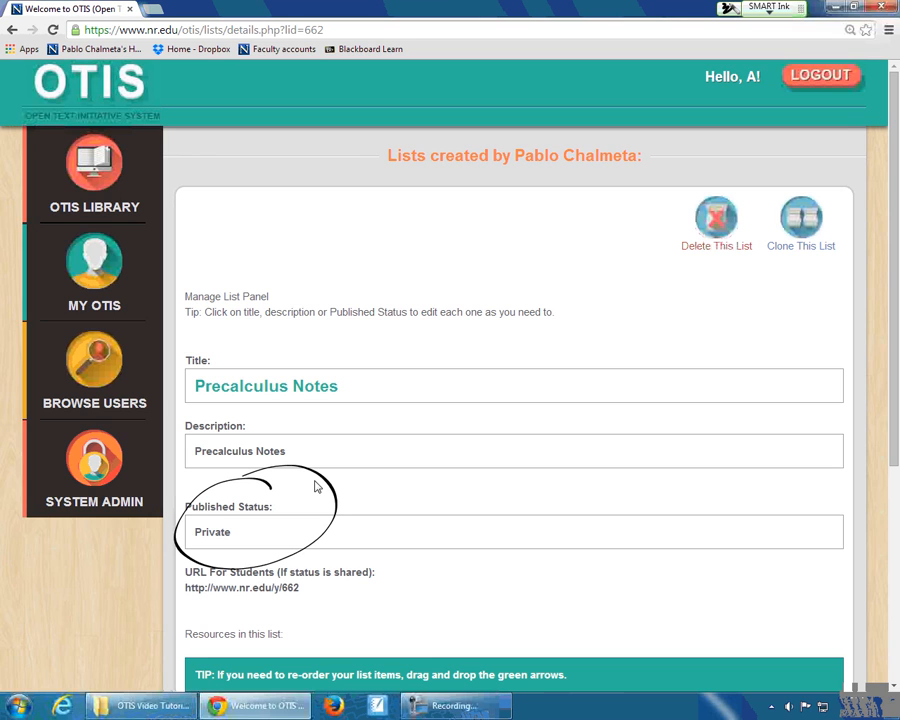
- Set the Precalculus Notes list's published status to Shared and select its student URL
left_click(226, 531)
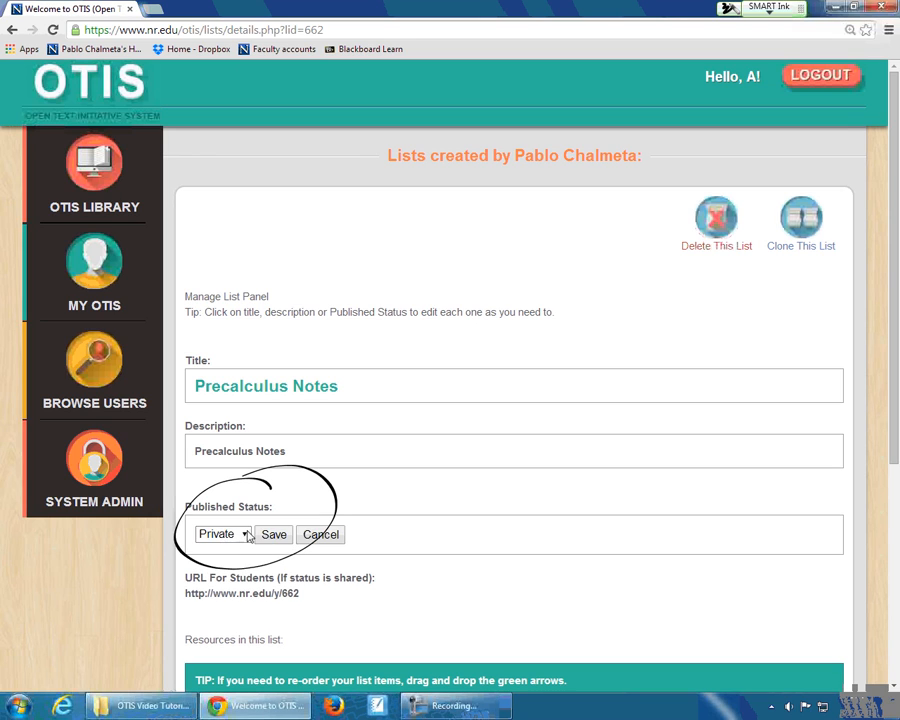
left_click(242, 534)
left_click(236, 573)
left_click(268, 539)
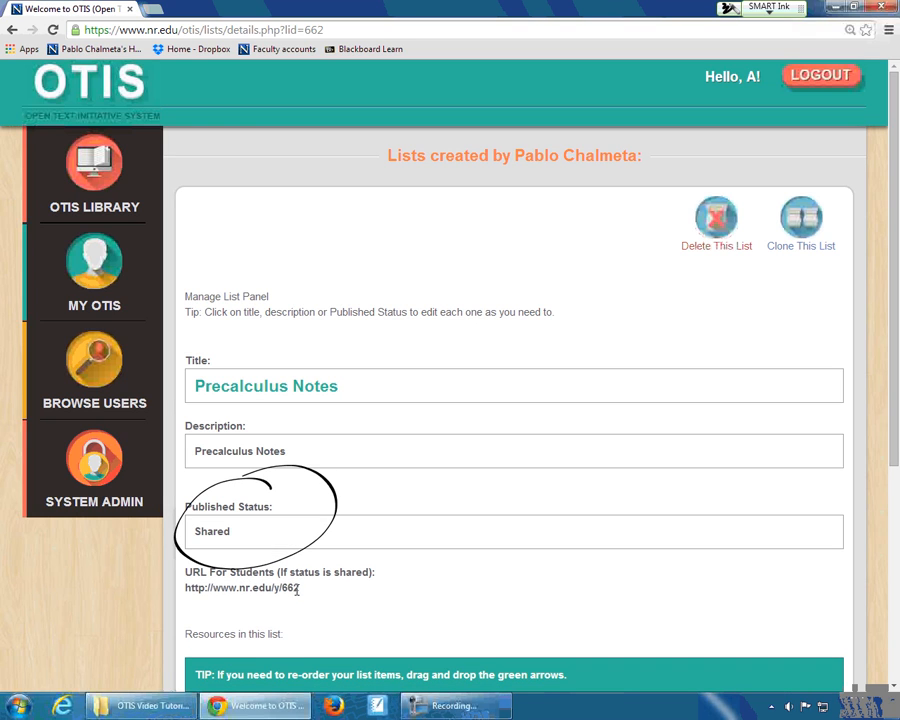
left_click_drag(300, 590, 187, 596)
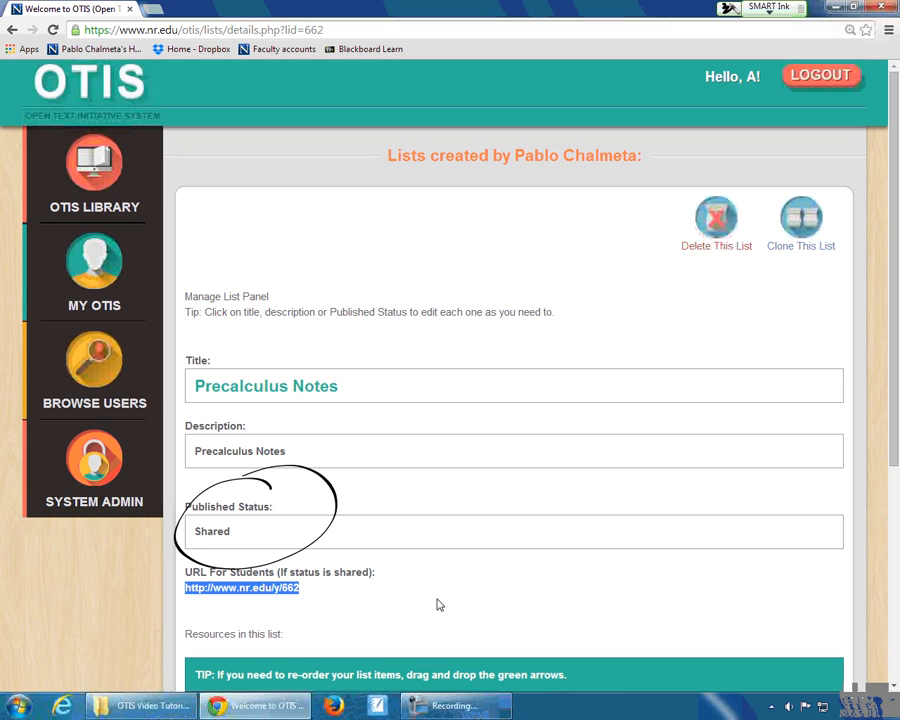
- Open the Precalculus Notes list's student URL in a new browser tab and download the Precalculus Chapter 1 Notes file
left_click(152, 9)
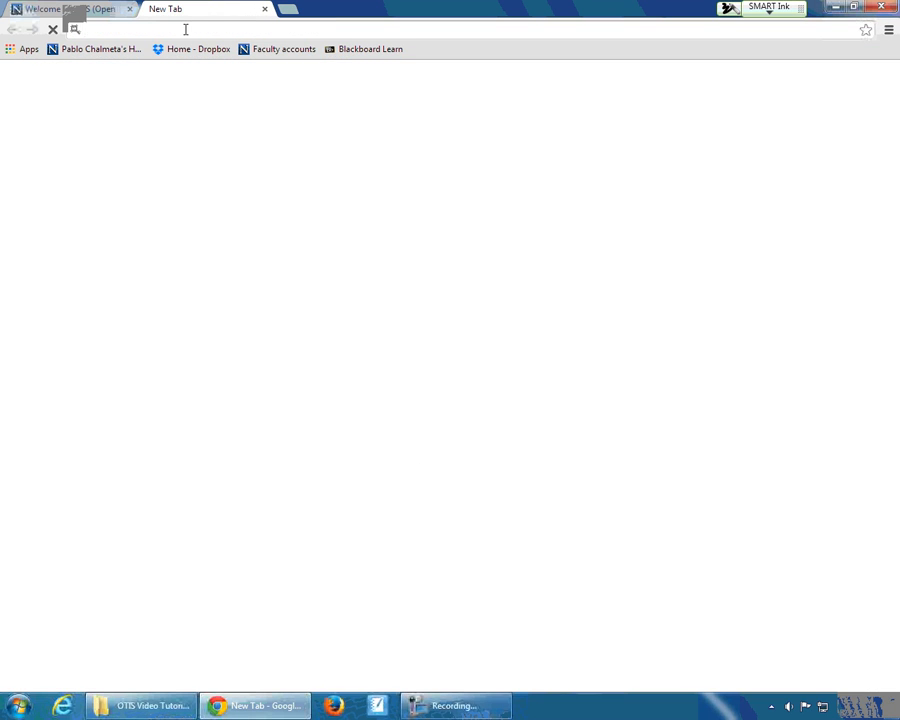
key("ctrl+v")
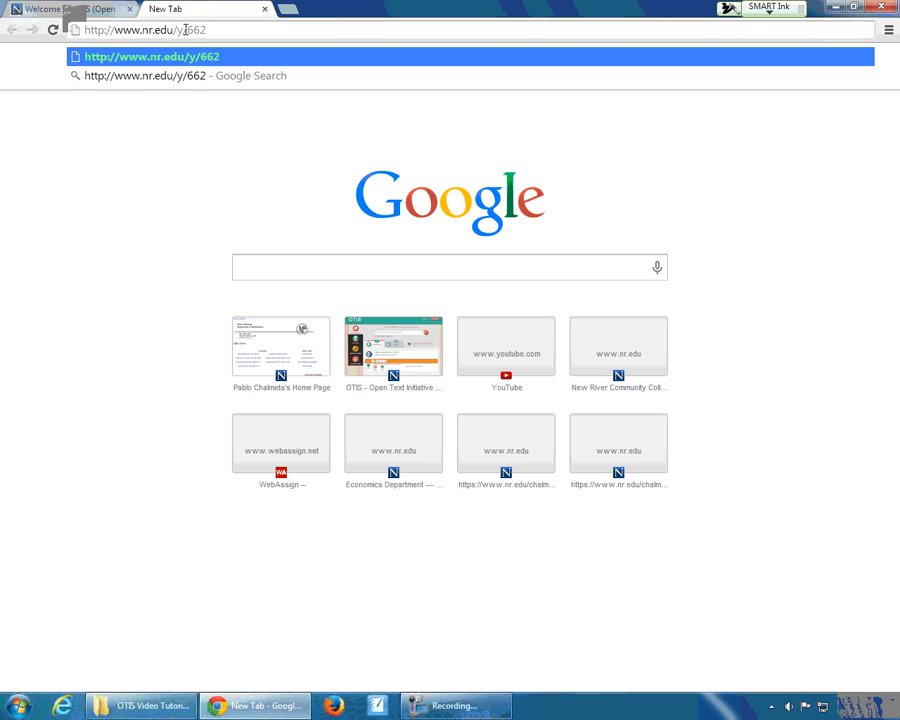
key("Return")
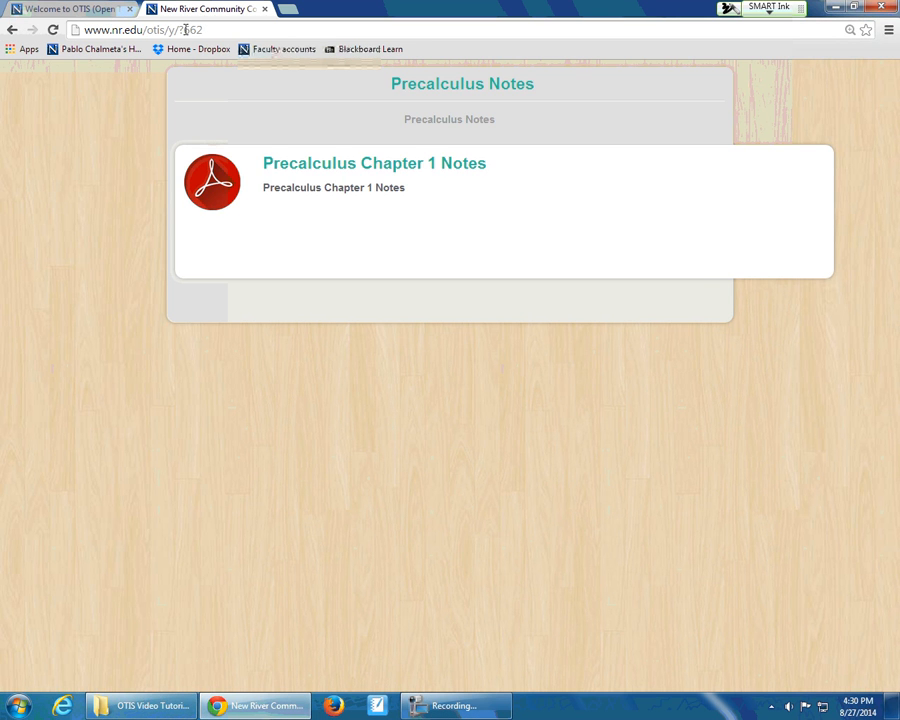
left_click(436, 166)
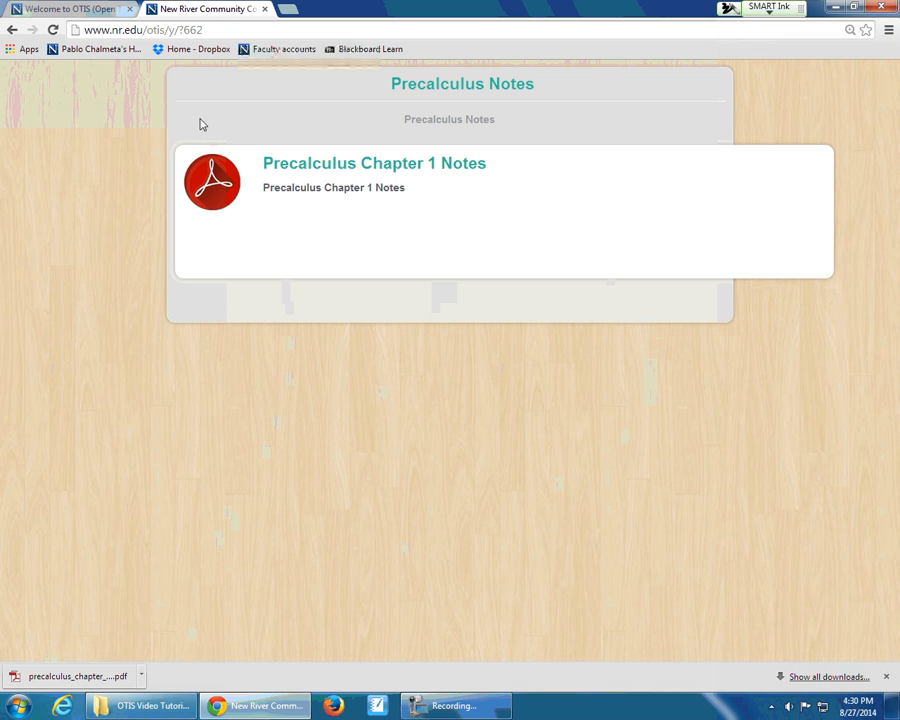
- Return to the Precalculus Notes list's management page and set its published status to Private
left_click(86, 8)
left_click_drag(272, 485, 290, 470)
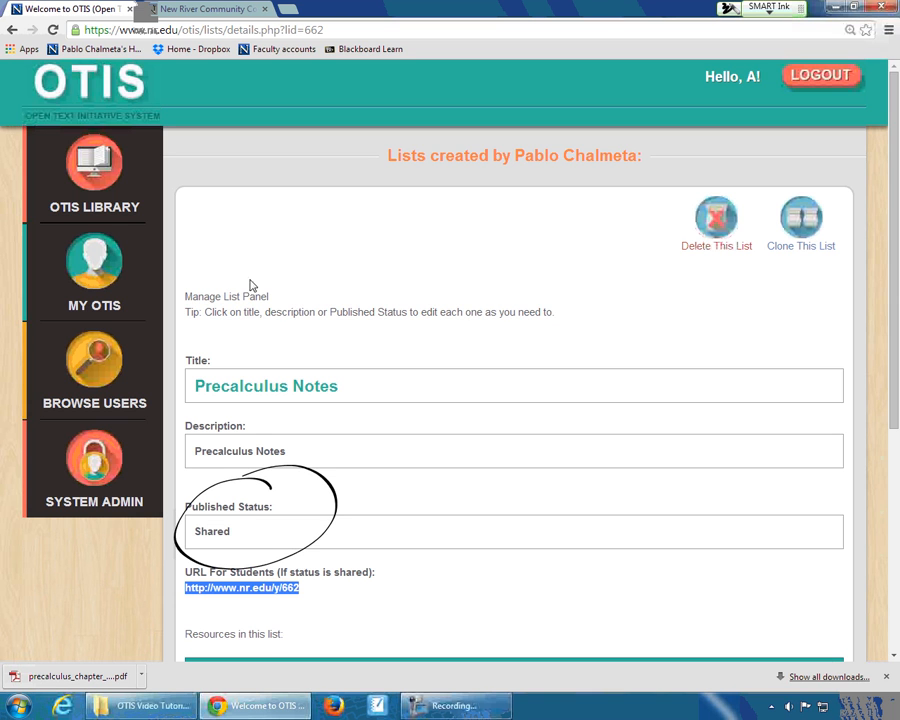
left_click(237, 530)
left_click(242, 533)
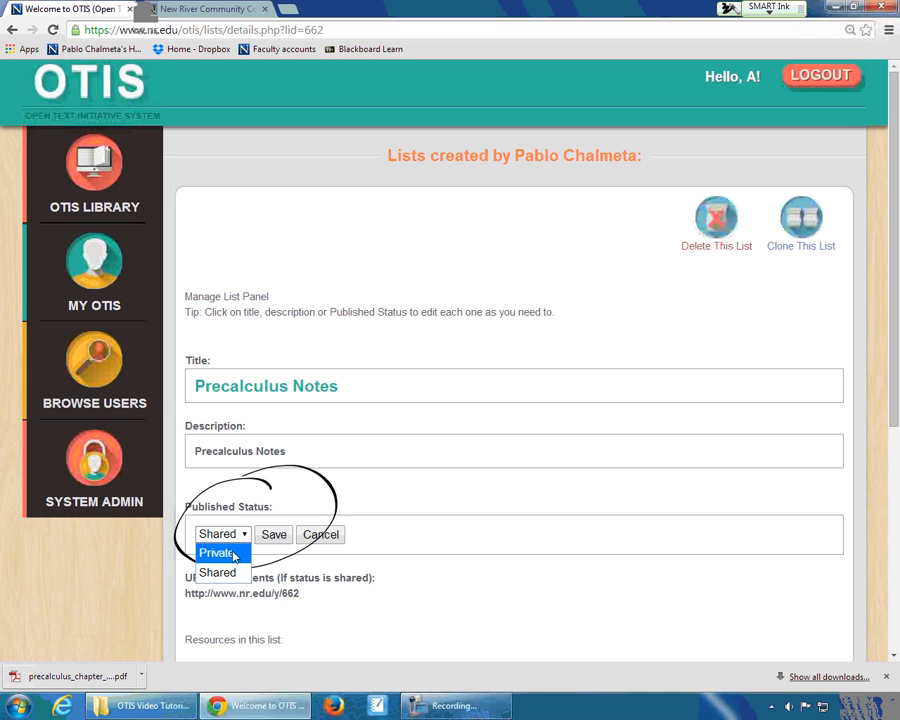
left_click(234, 556)
left_click(268, 534)
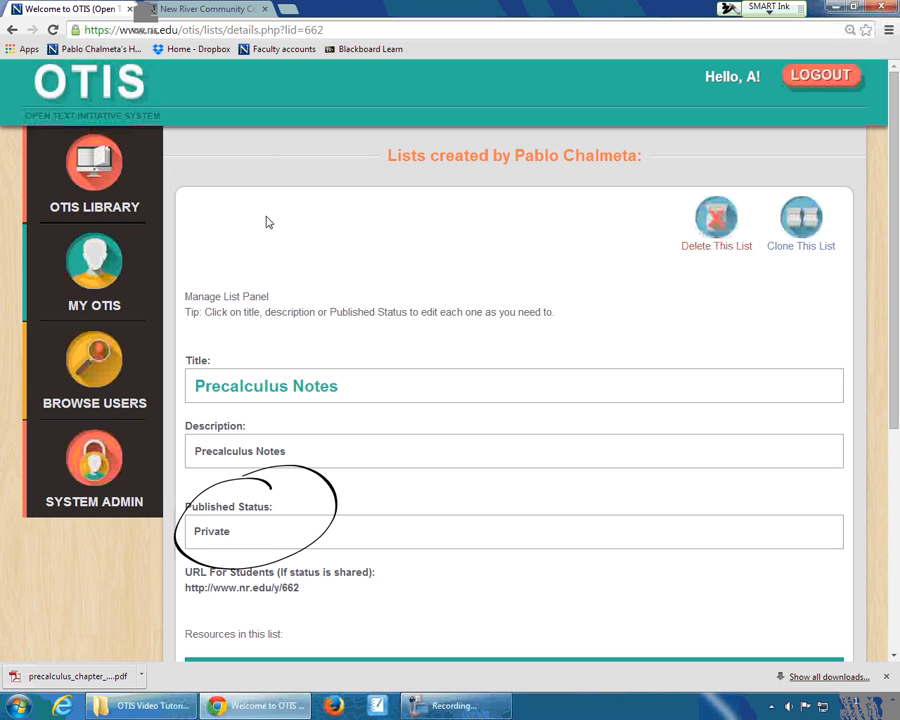
- Reload the Precalculus Notes list's student page to check what students see, and select the page's address
left_click(227, 9)
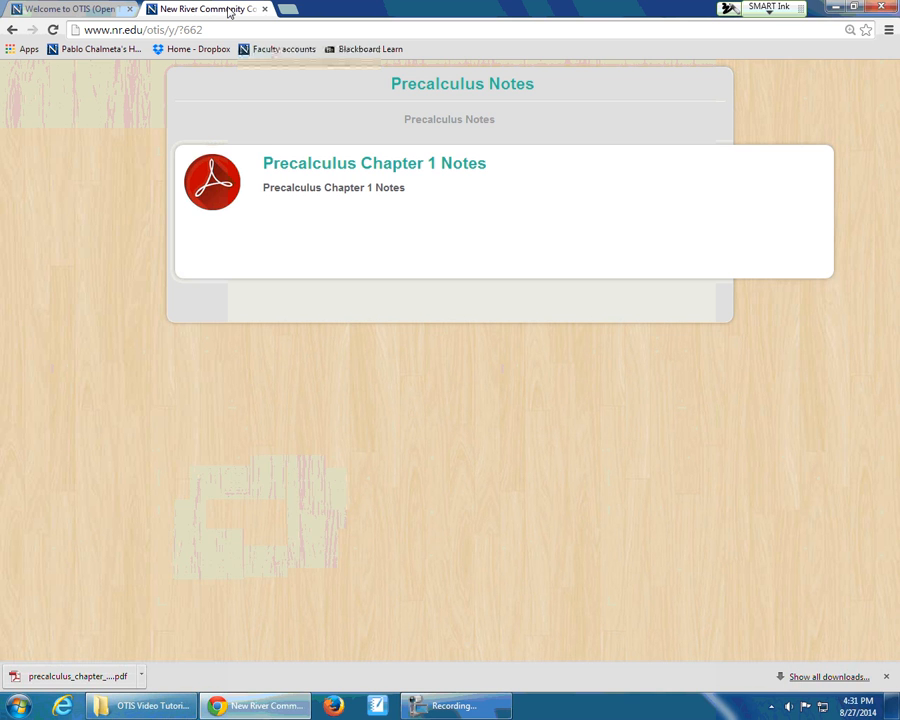
left_click(52, 30)
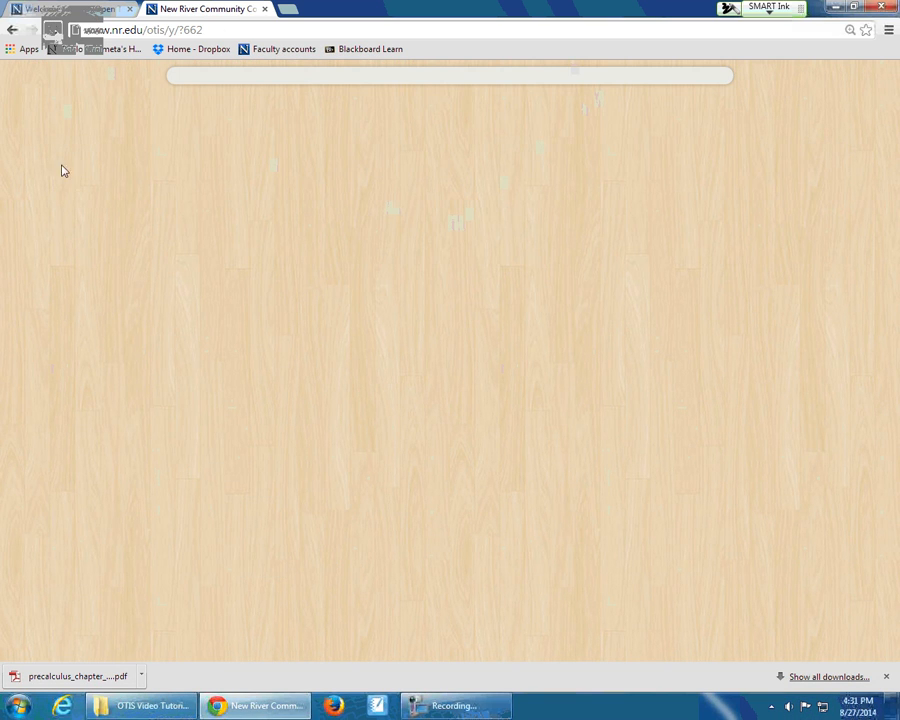
left_click_drag(218, 33, 46, 28)
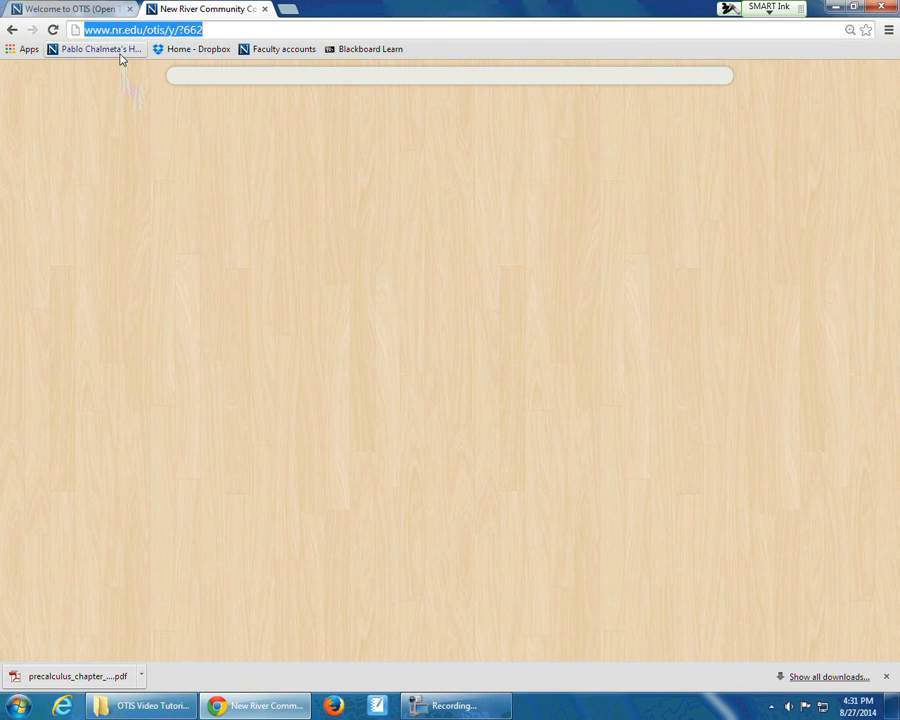
- Set the Precalculus Notes list's published status to Shared and reload its student page
left_click(101, 12)
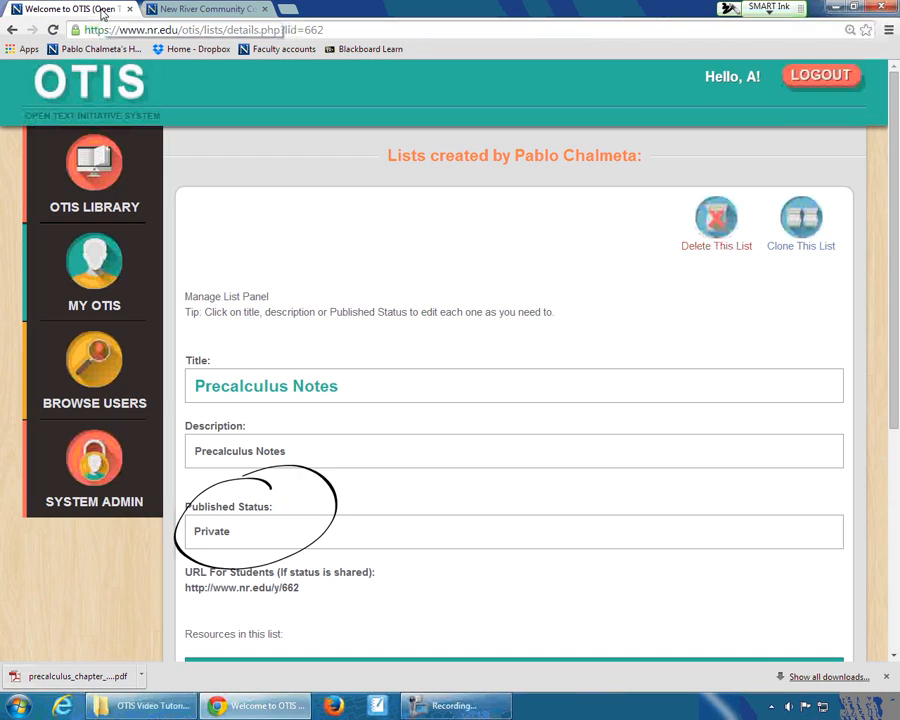
left_click(239, 542)
left_click(244, 536)
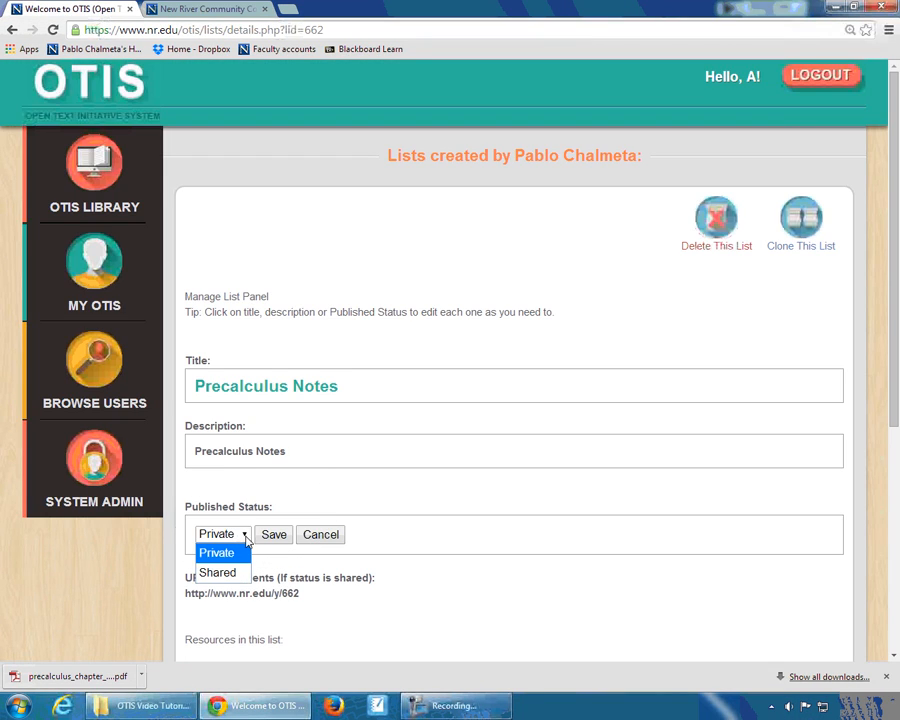
left_click(217, 572)
left_click(274, 535)
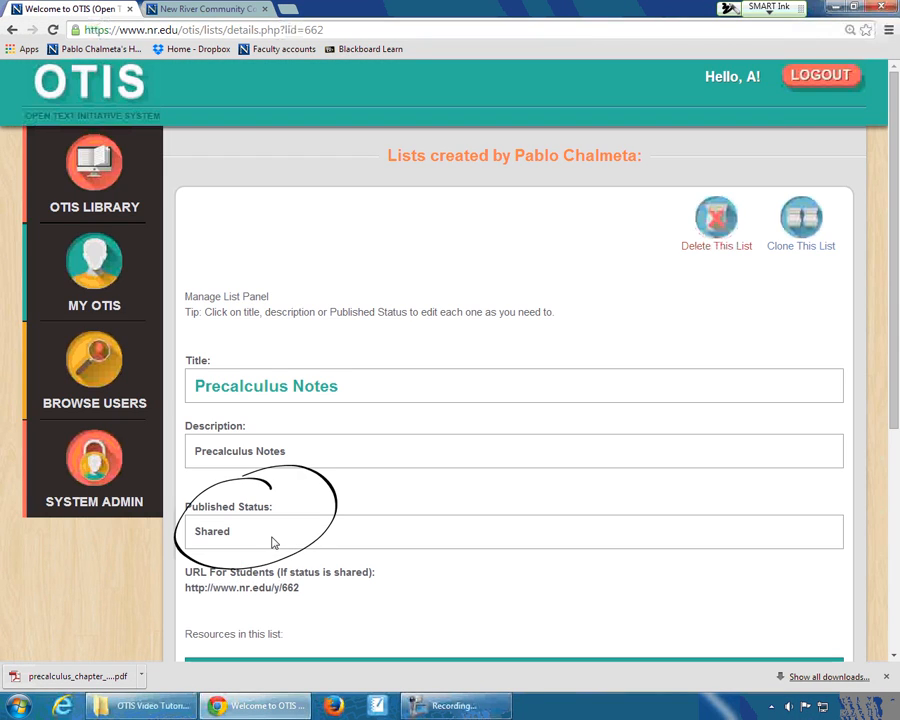
left_click(157, 15)
left_click(53, 30)
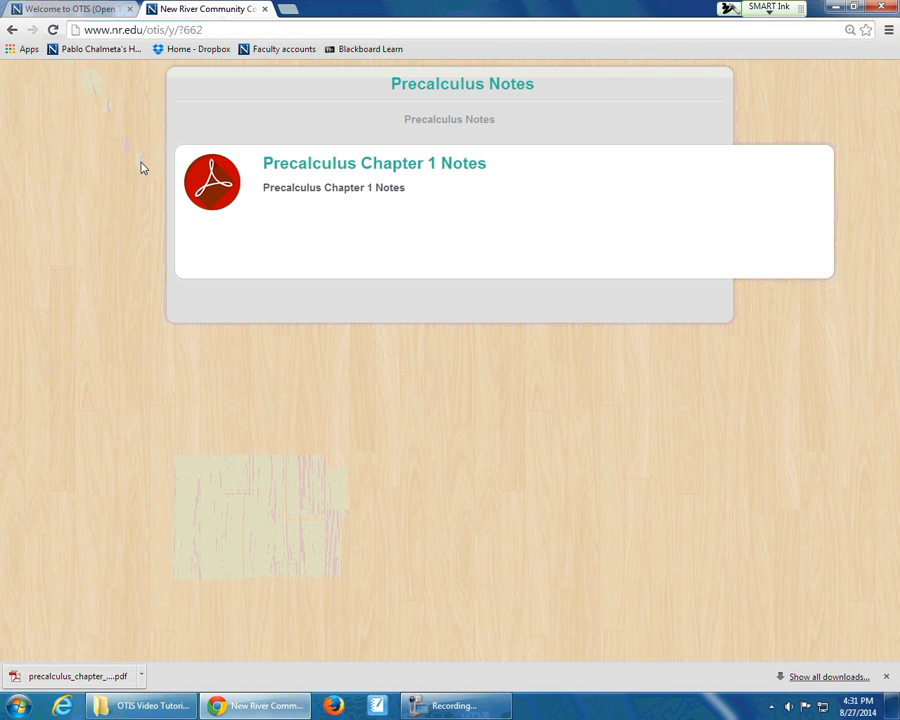
- Clear the ink circle from the list's management page and select the student URL
left_click(72, 12)
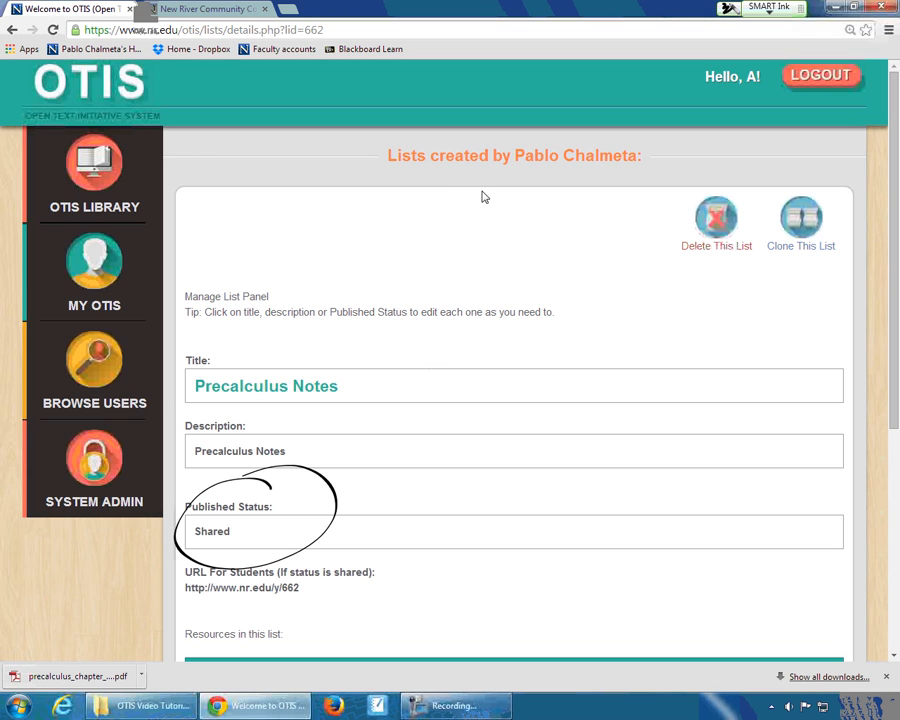
left_click(768, 8)
left_click(766, 48)
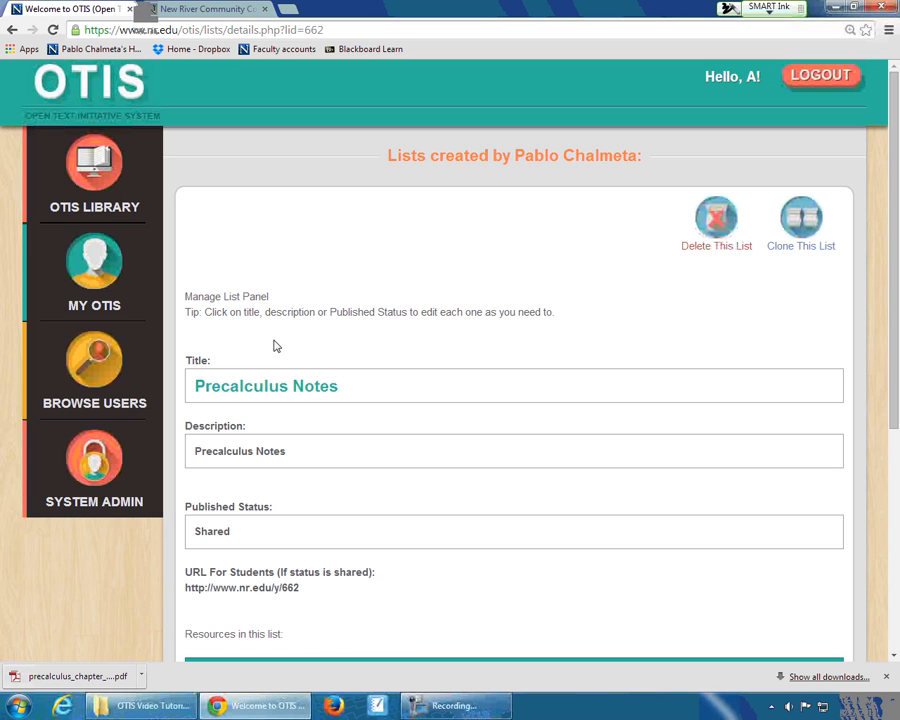
left_click_drag(303, 588, 187, 591)
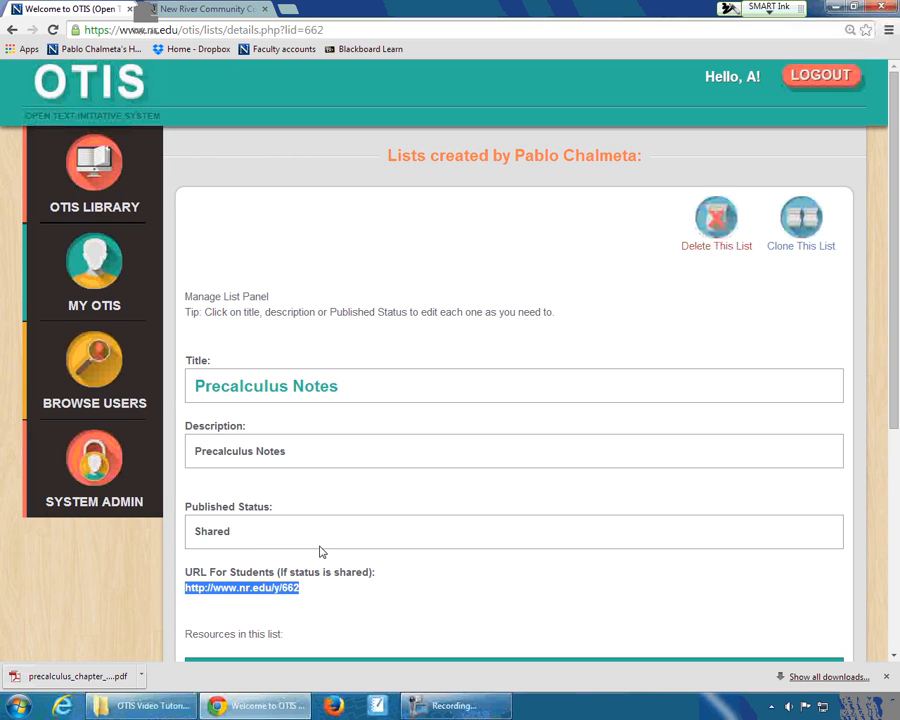
- Delete the Precalculus Notes list and confirm the deletion
scroll(321, 549, "down", 2)
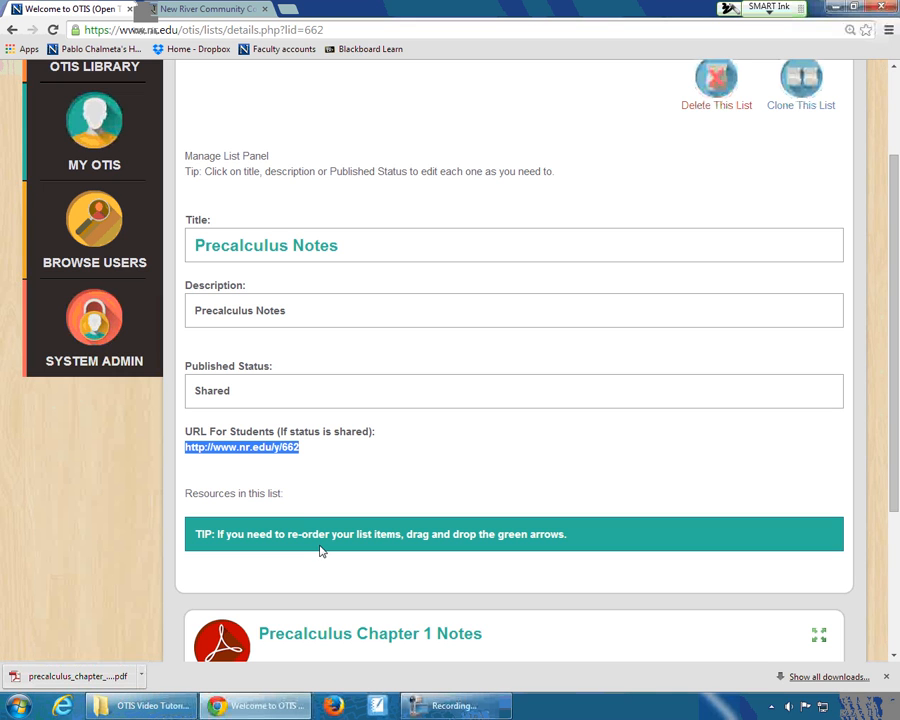
scroll(305, 530, "up", 2)
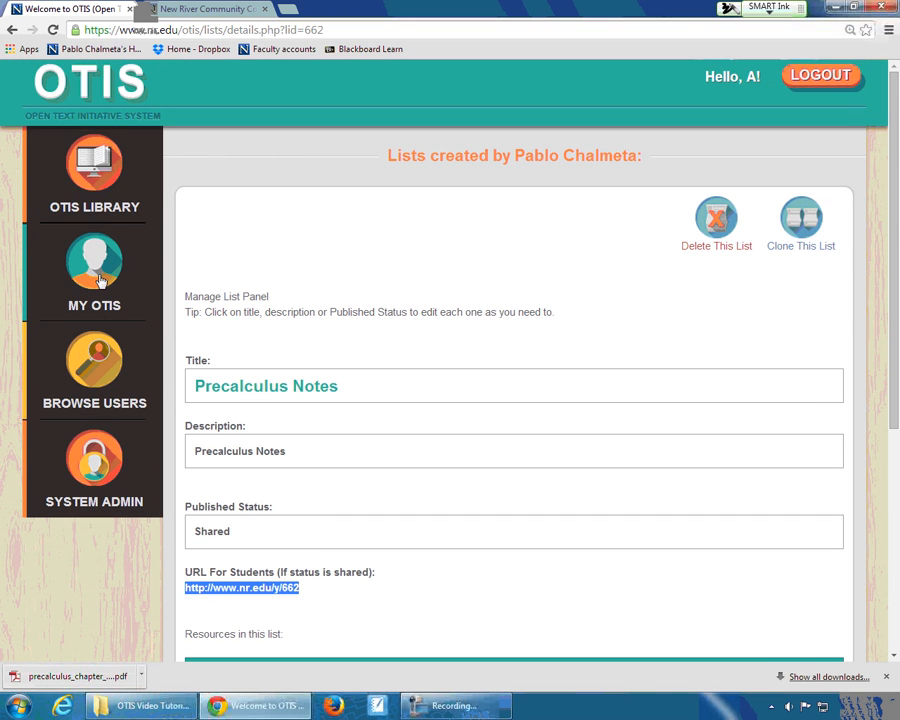
left_click(716, 216)
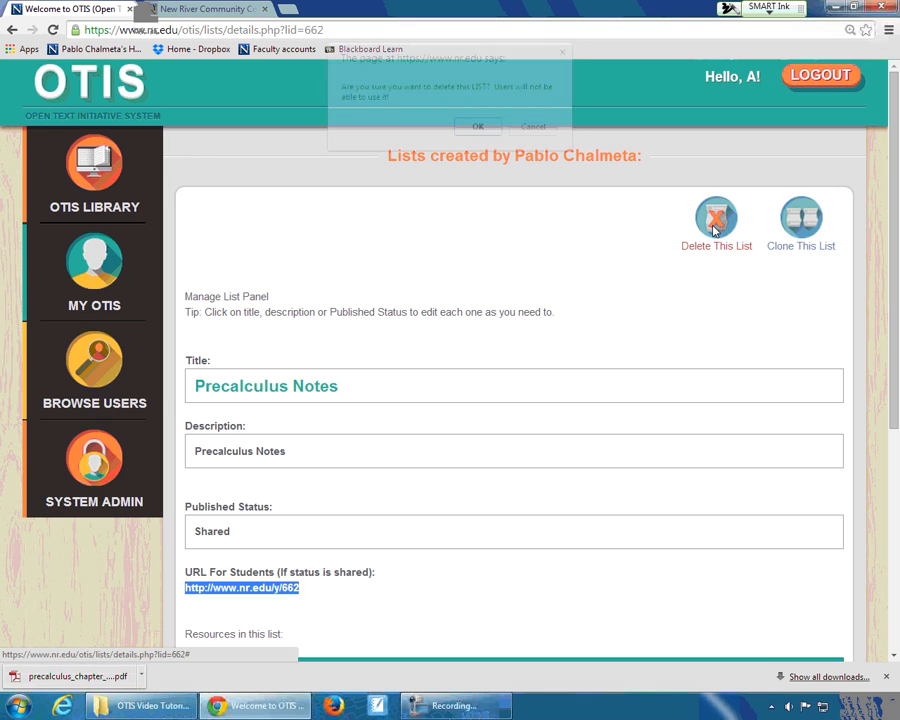
left_click(474, 128)
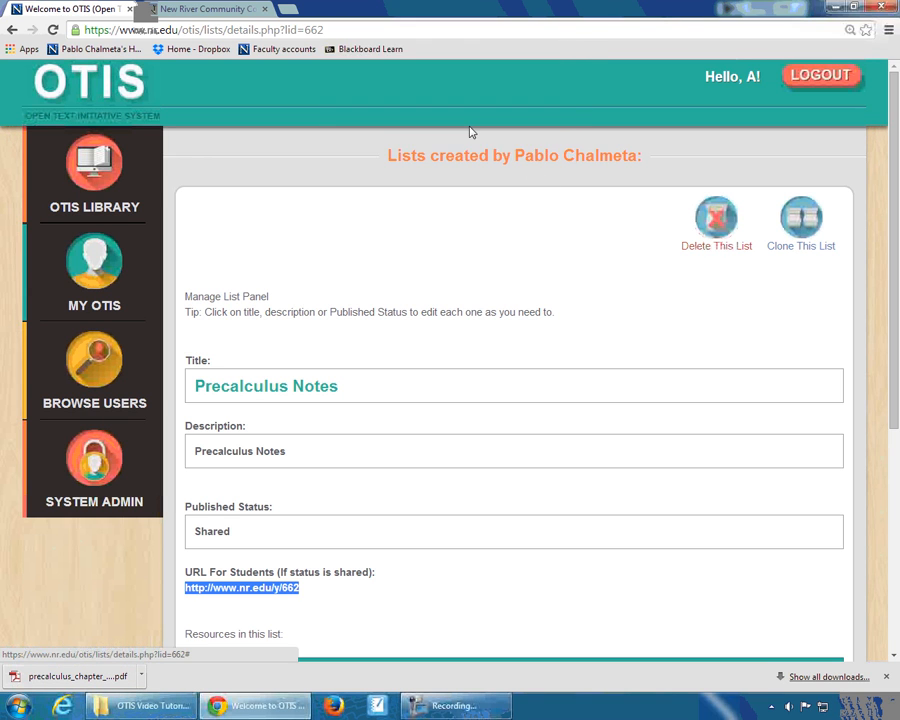
left_click(477, 139)
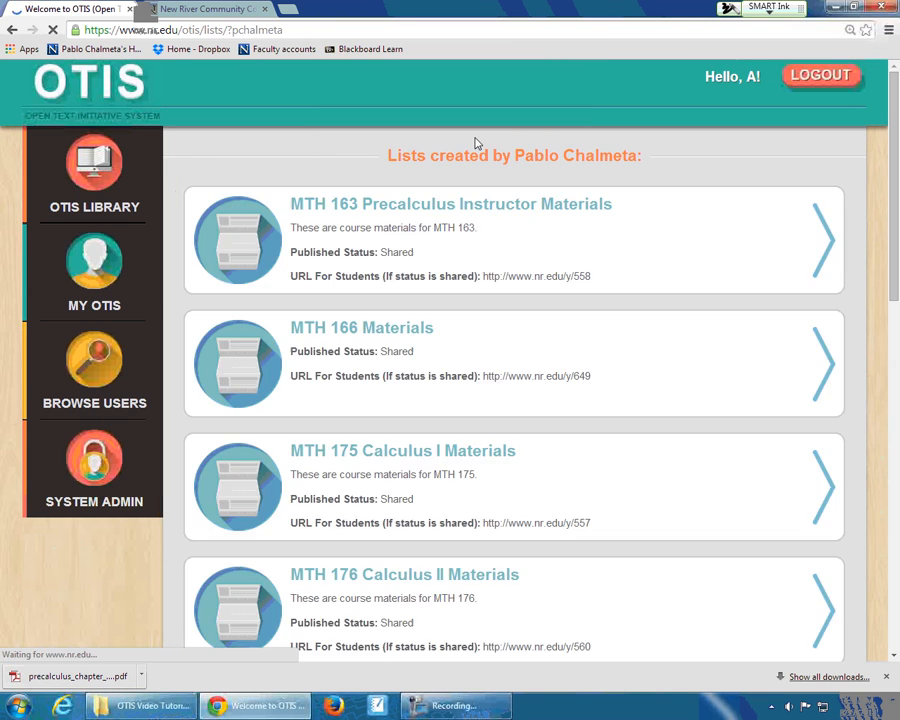
- Open the MTH 163 Precalculus Instructor Materials list and move Precalculus Chapter 1 Notes to the top of its resources, above Mth 163 Course Plan
left_click(503, 208)
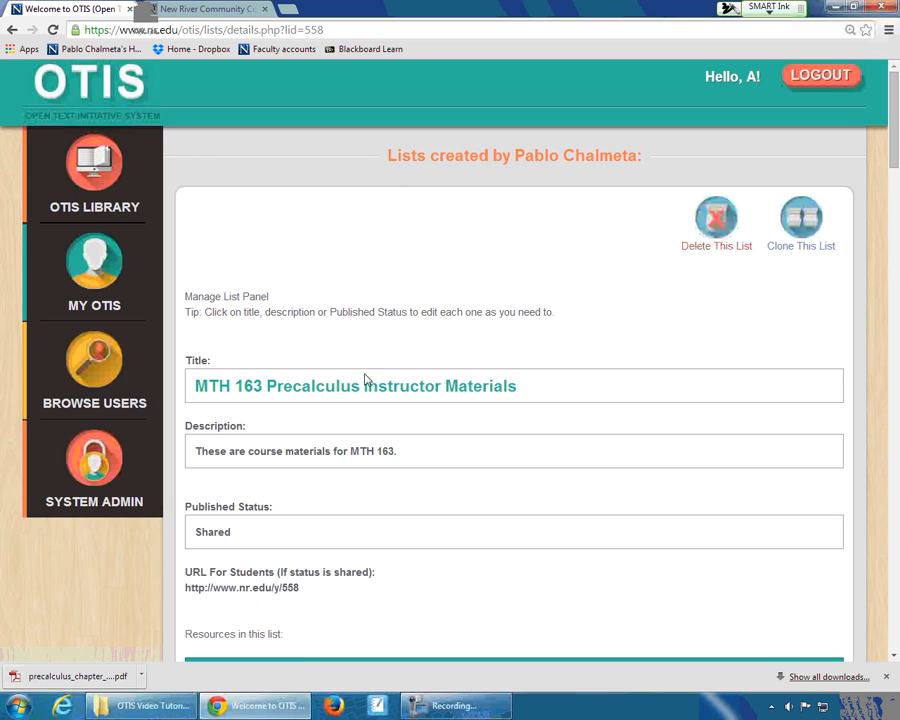
scroll(451, 390, "down", 15)
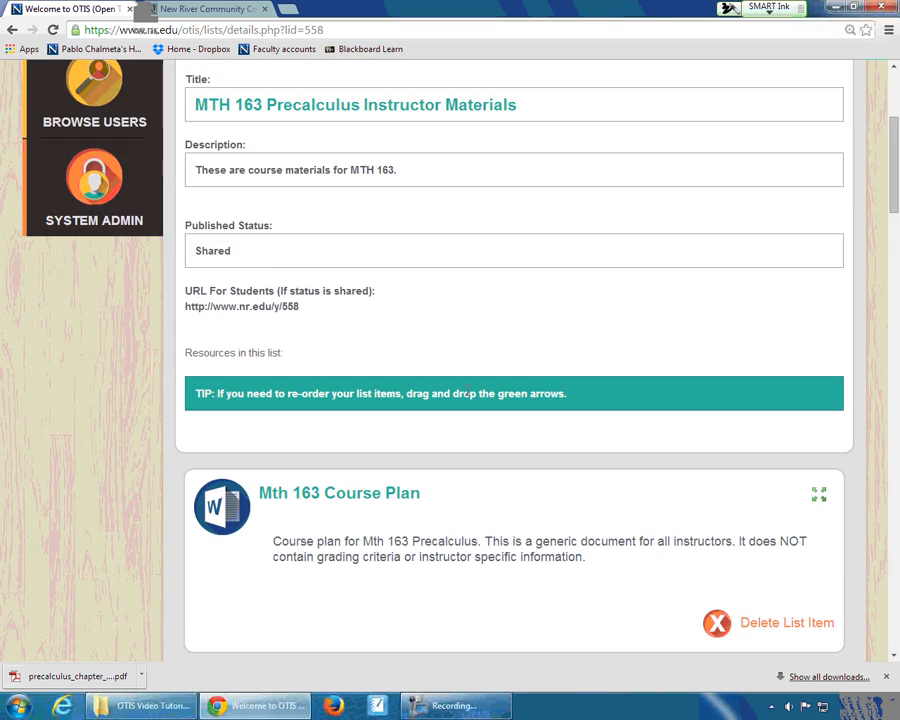
scroll(466, 397, "down", 10)
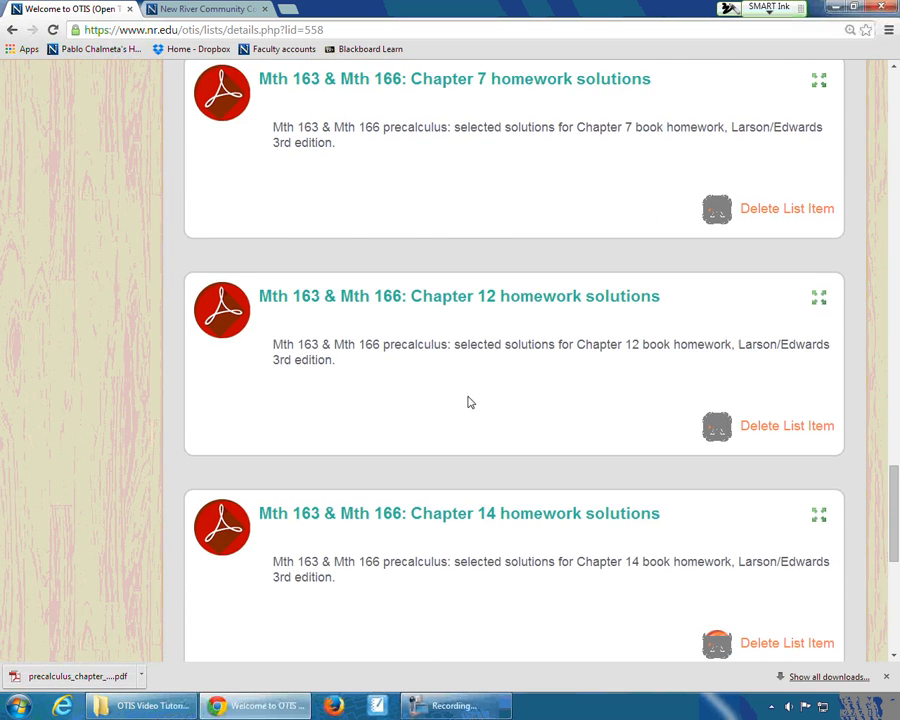
scroll(468, 398, "down", 1)
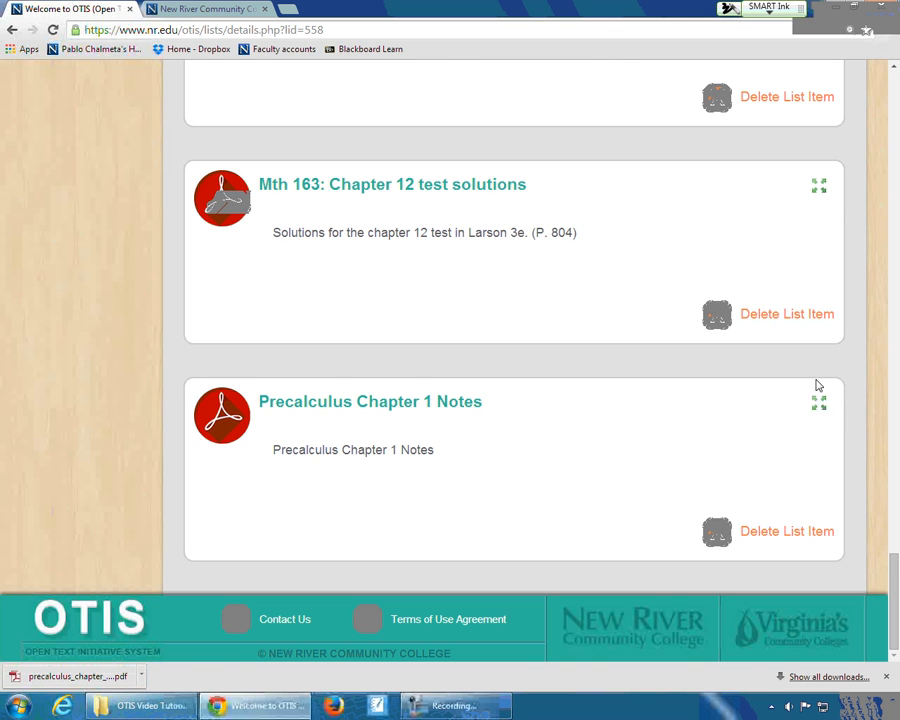
left_click_drag(818, 400, 841, 539)
scroll(828, 206, "up", 4)
scroll(828, 203, "up", 7)
scroll(834, 213, "up", 6)
scroll(830, 510, "down", 2)
mouse_move(818, 352)
left_mouse_down()
mouse_move(830, 494)
mouse_move(828, 356)
left_mouse_up()
scroll(830, 494, "down", 7)
scroll(700, 370, "up", 2)
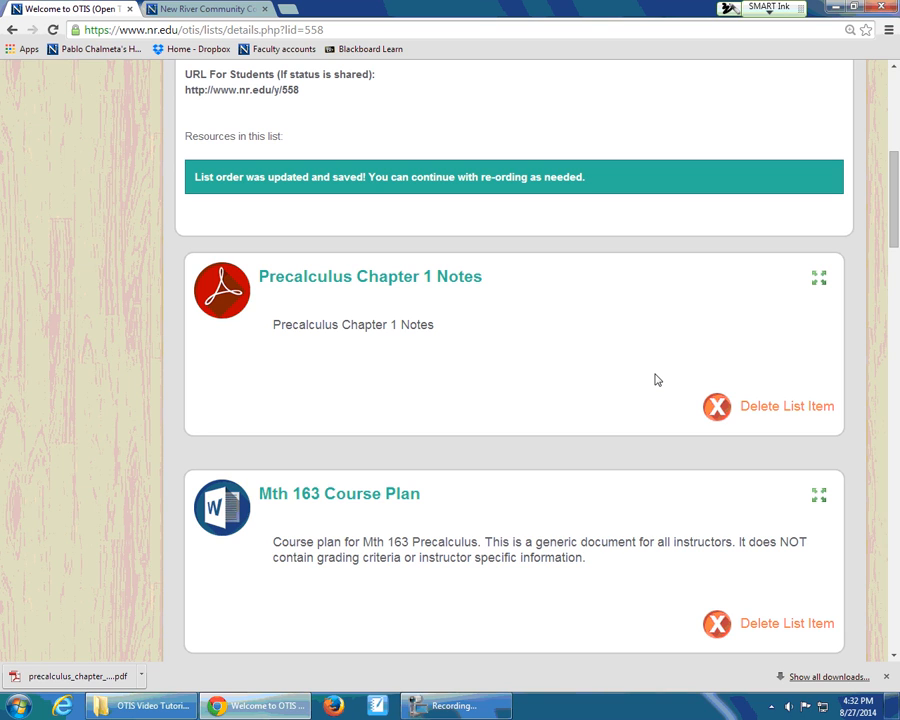
- Delete the Precalculus Chapter 1 Notes item from the MTH 163 Precalculus Instructor Materials list and confirm
left_click(717, 412)
left_click(477, 115)
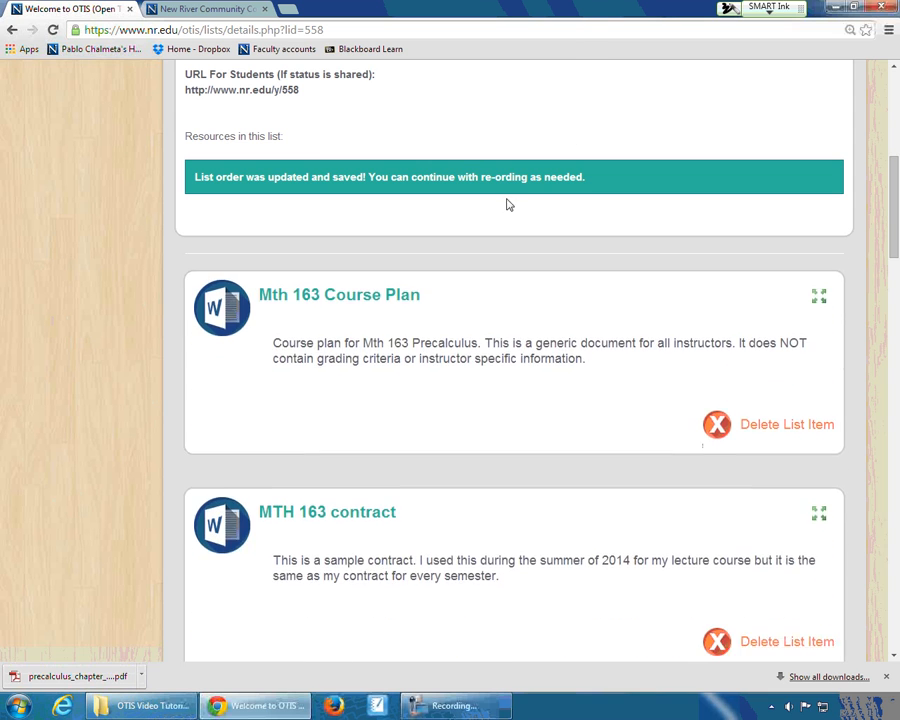
scroll(532, 226, "up", 5)
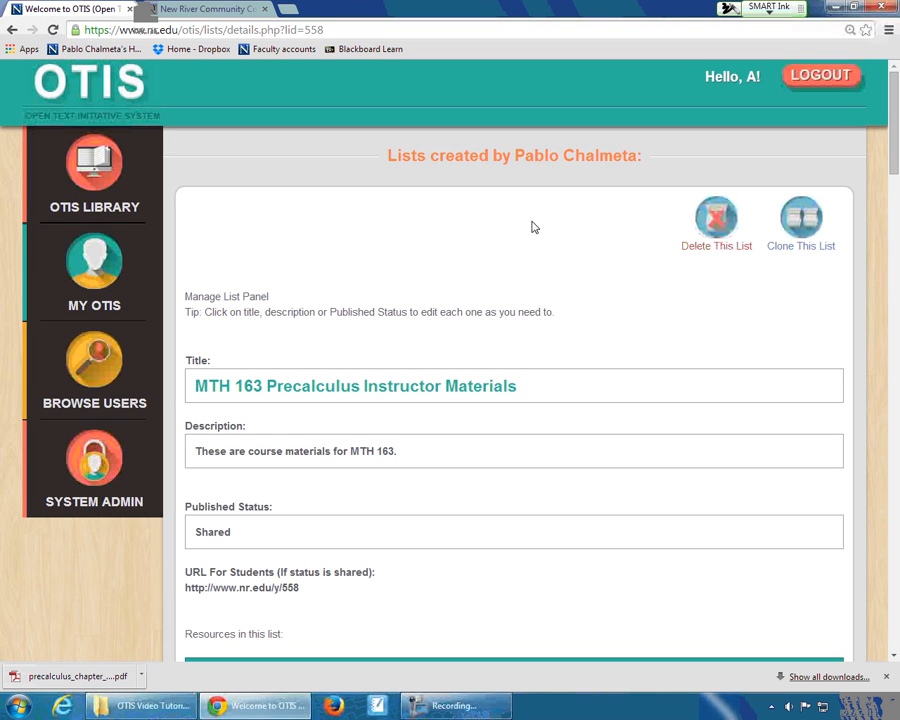
- Delete the Precalculus Chapter 1 Notes resource from My OTIS with the reason "Don't need" and close the deletion form
left_click(84, 277)
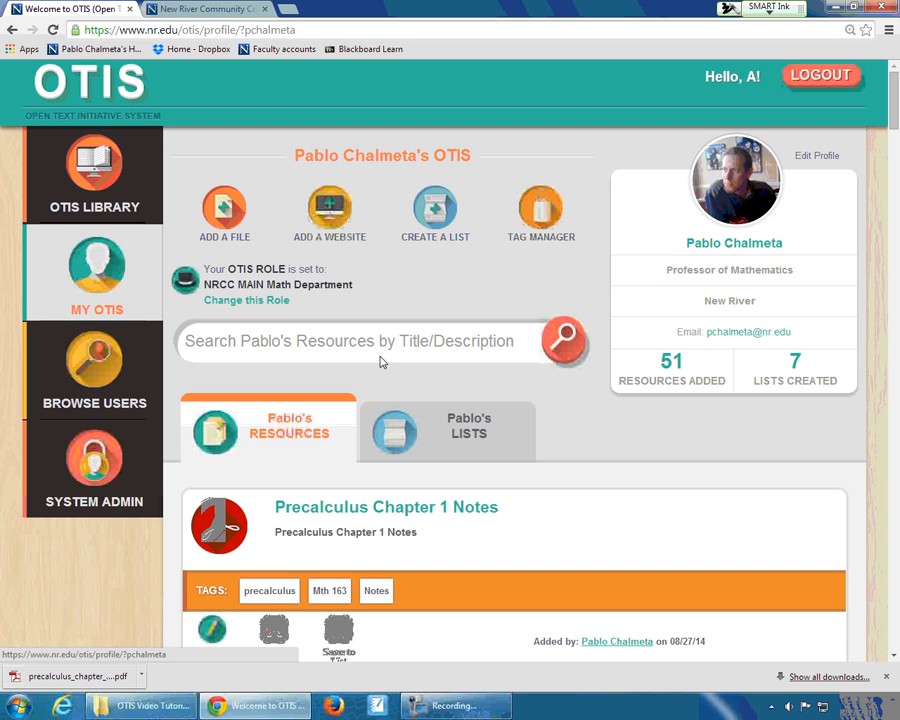
scroll(380, 362, "down", 2)
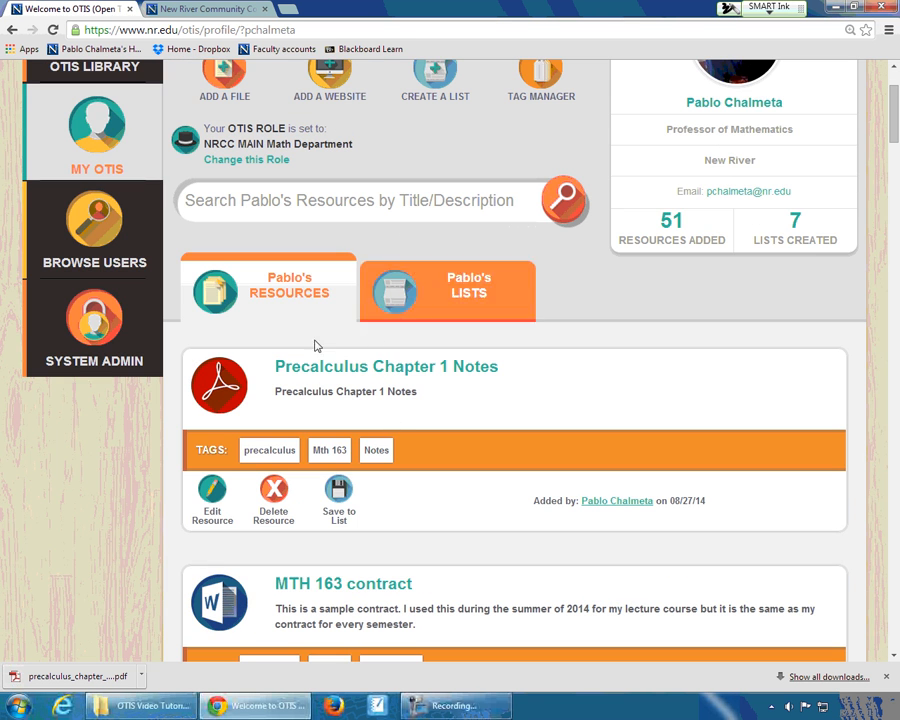
left_click(275, 492)
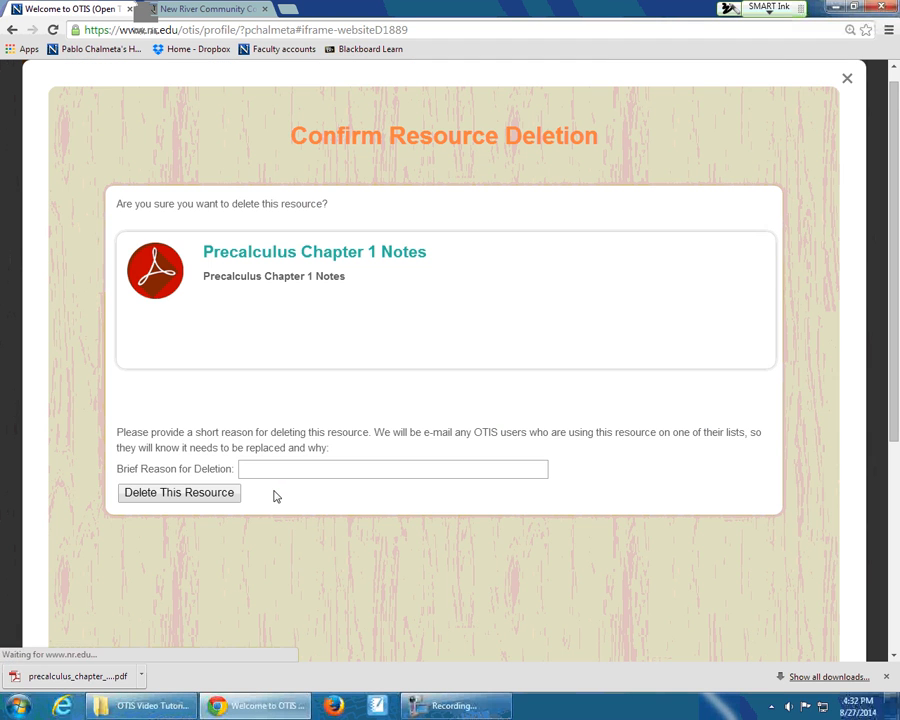
left_click(186, 494)
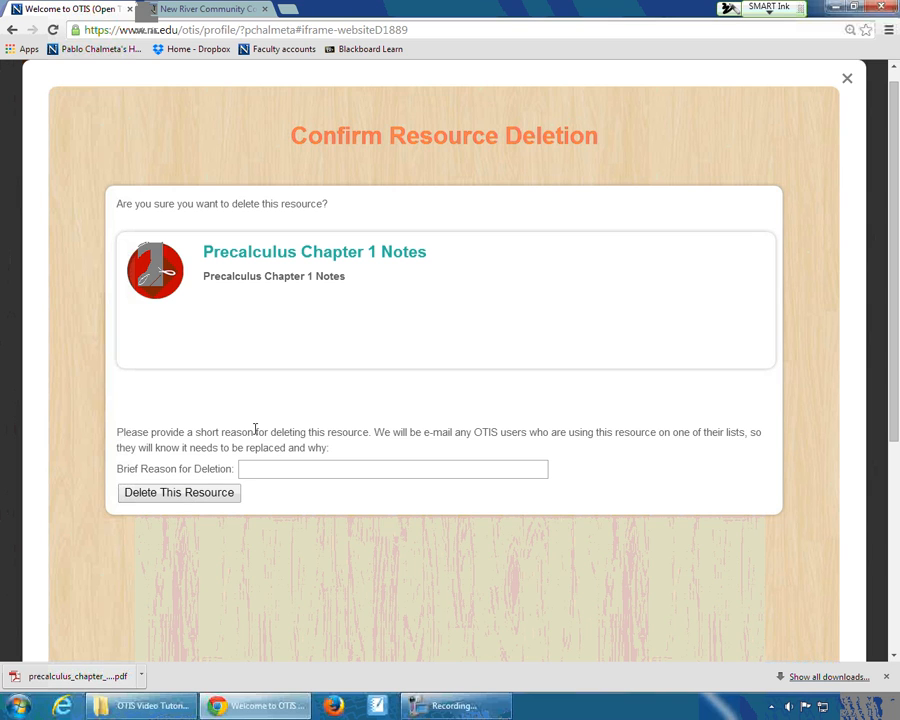
left_click(251, 467)
type("Don't need")
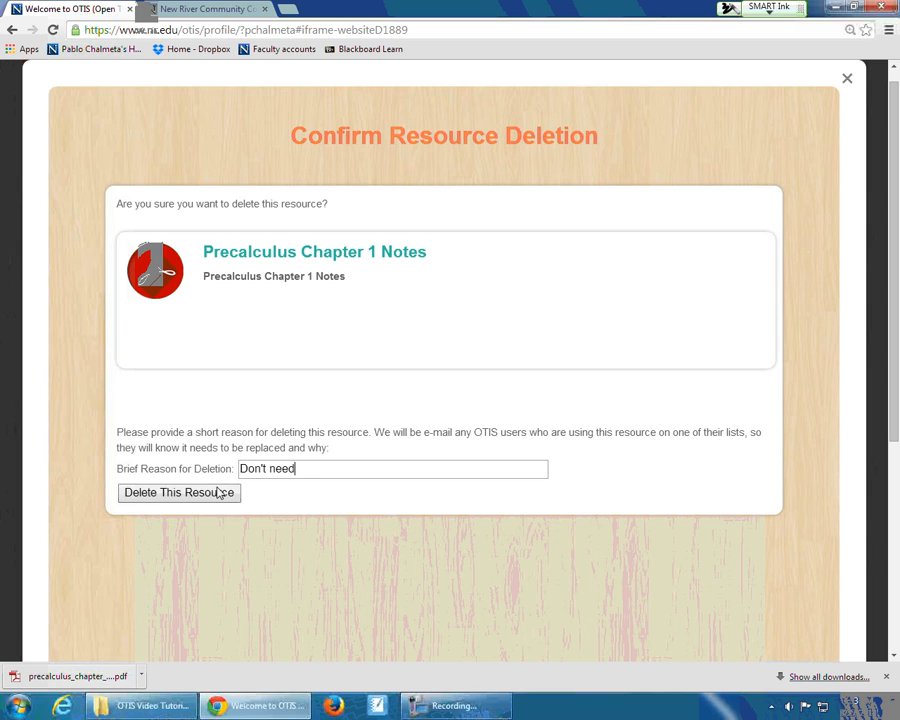
left_click(225, 490)
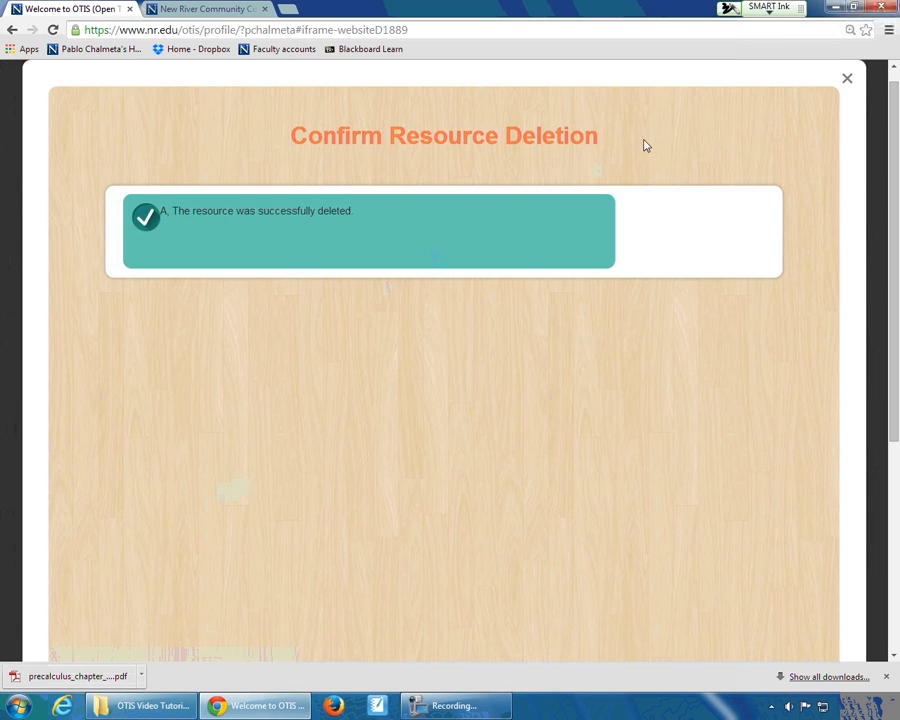
left_click(846, 80)
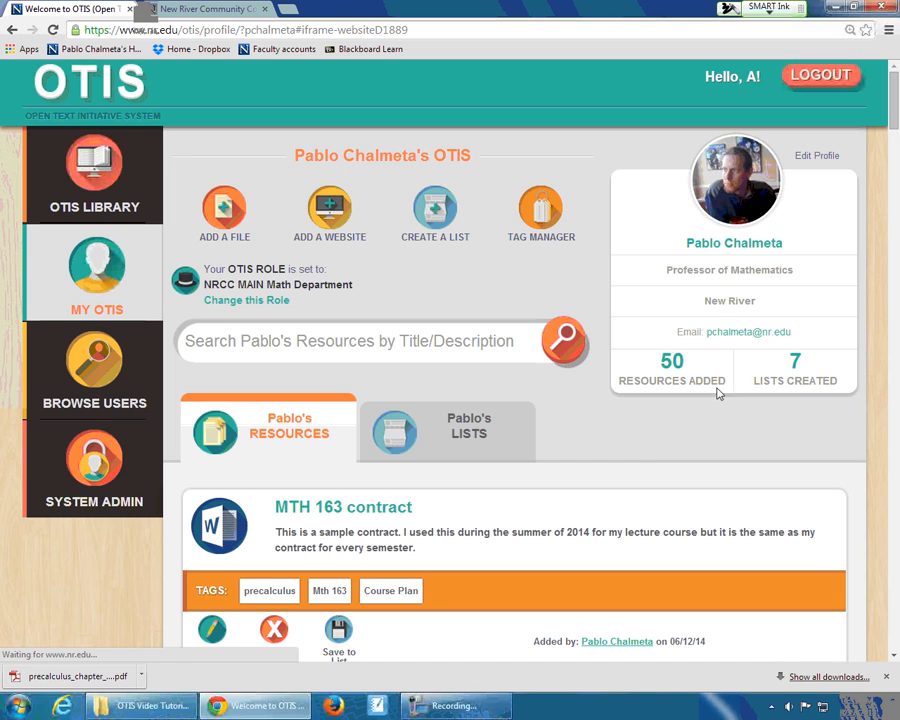